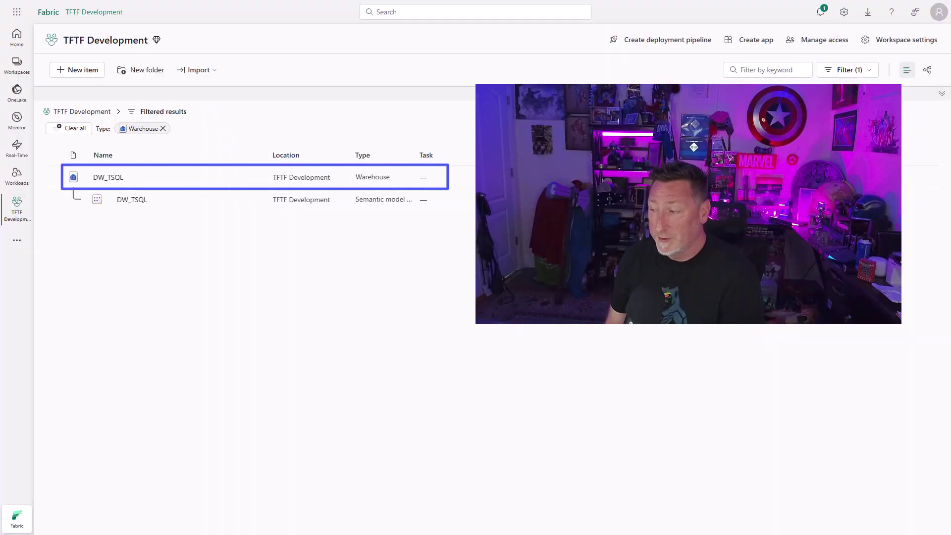
Step: Open the DW_TSQL warehouse and list the tables in its dbo schema
{"action": "left_click", "coordinate": [107, 176]}
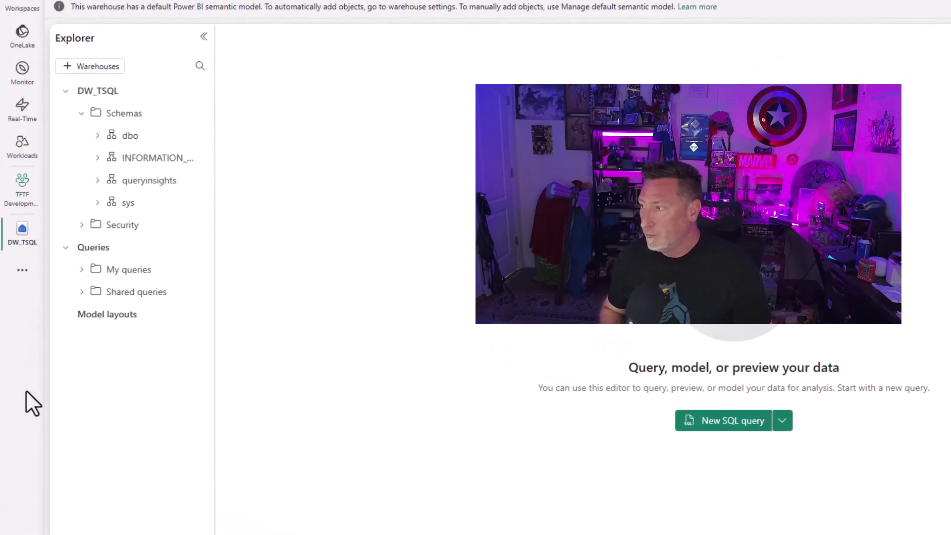
{"action": "left_click", "coordinate": [97, 135]}
{"action": "left_click", "coordinate": [114, 158]}
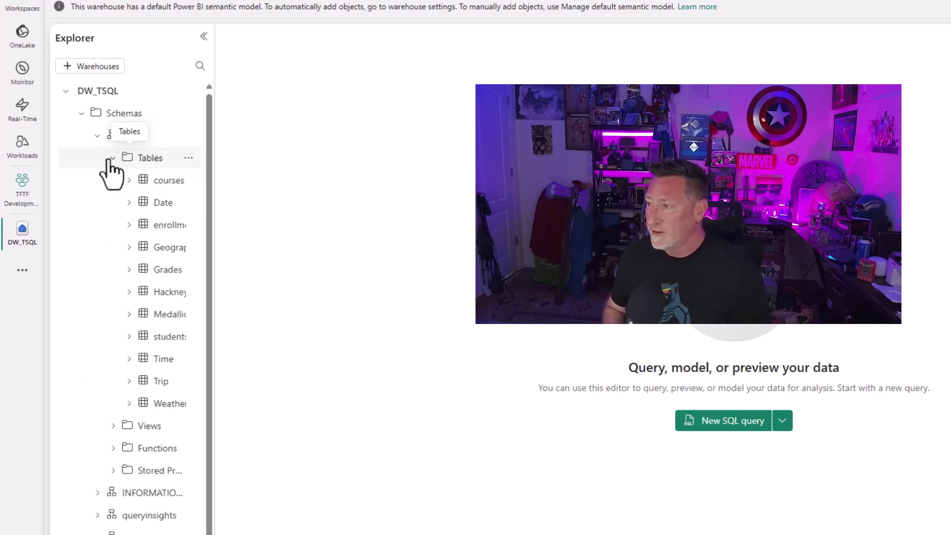
{"action": "left_click_drag", "start_coordinate": [213, 218], "coordinate": [266, 218]}
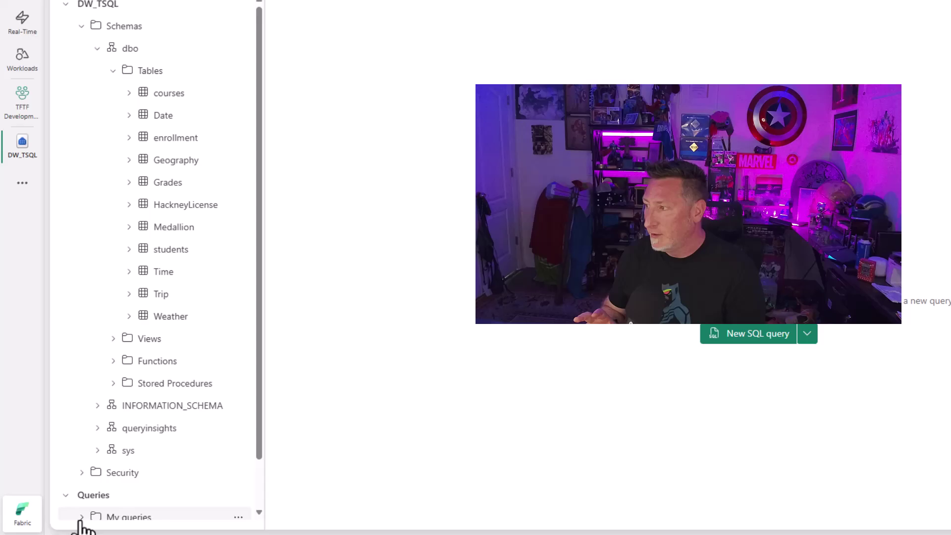
Step: Open saved SQL query 1 from My queries
{"action": "left_click", "coordinate": [140, 530]}
{"action": "scroll", "coordinate": [151, 512], "scroll_direction": "down", "scroll_amount": 2}
{"action": "left_click", "coordinate": [143, 469]}
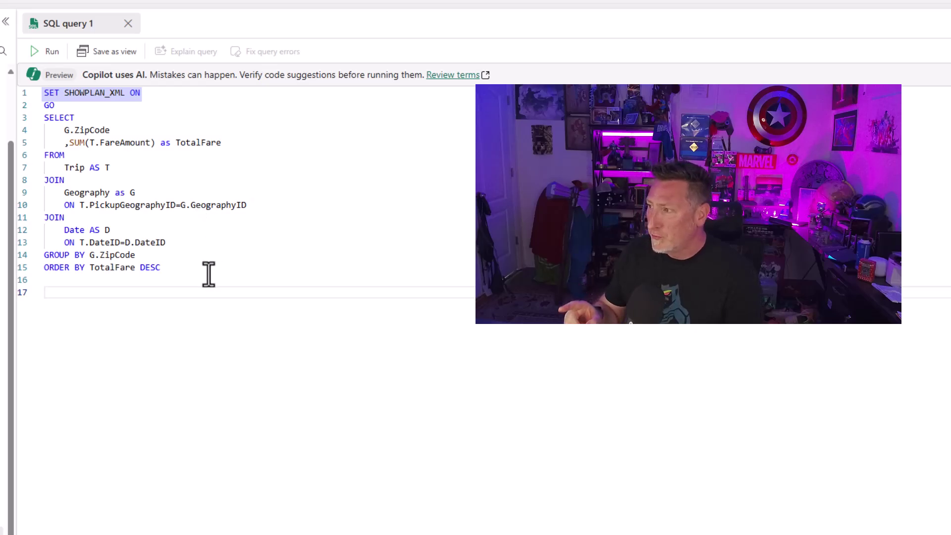
Step: Run the SHOWPLAN_XML ZipCode fare query and take its XML showplan into a new SSMS query
{"action": "left_click_drag", "start_coordinate": [201, 279], "coordinate": [45, 92]}
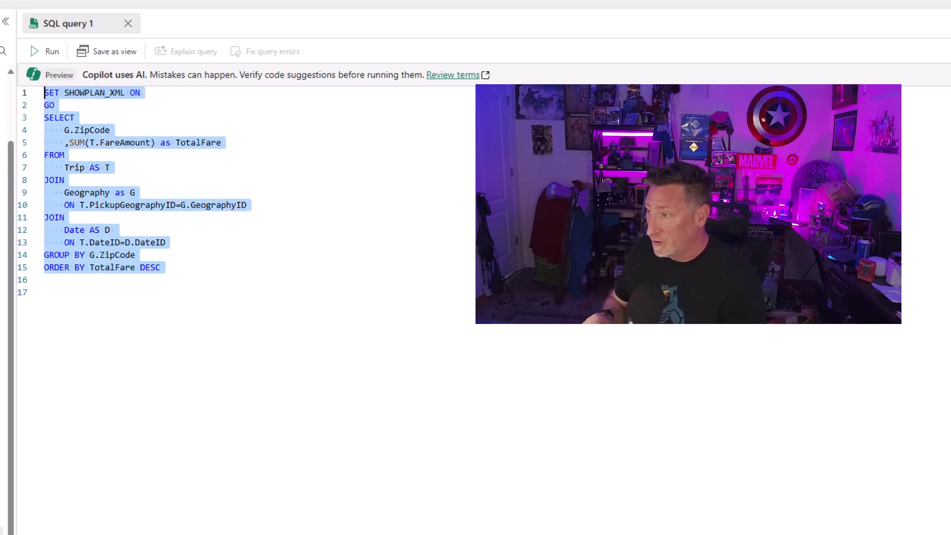
{"action": "left_click", "coordinate": [44, 54]}
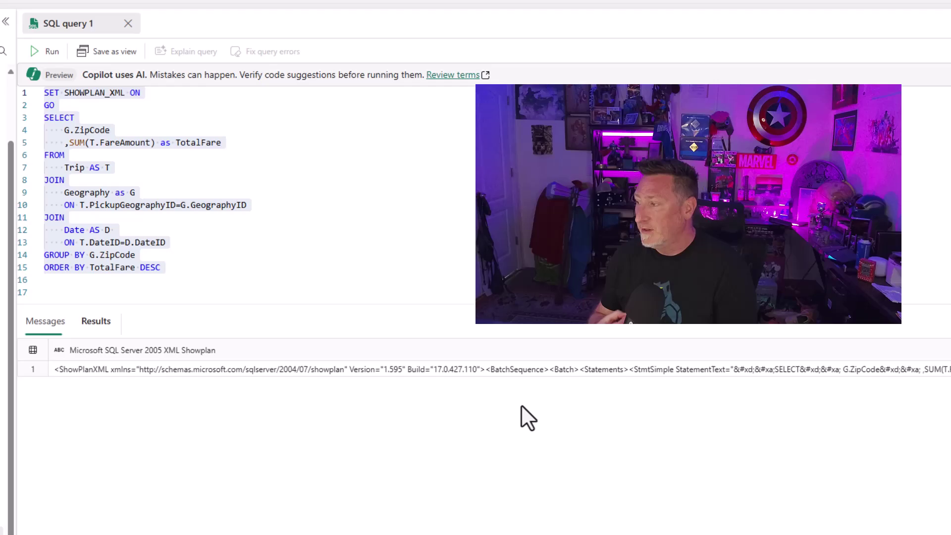
{"action": "left_click", "coordinate": [225, 370]}
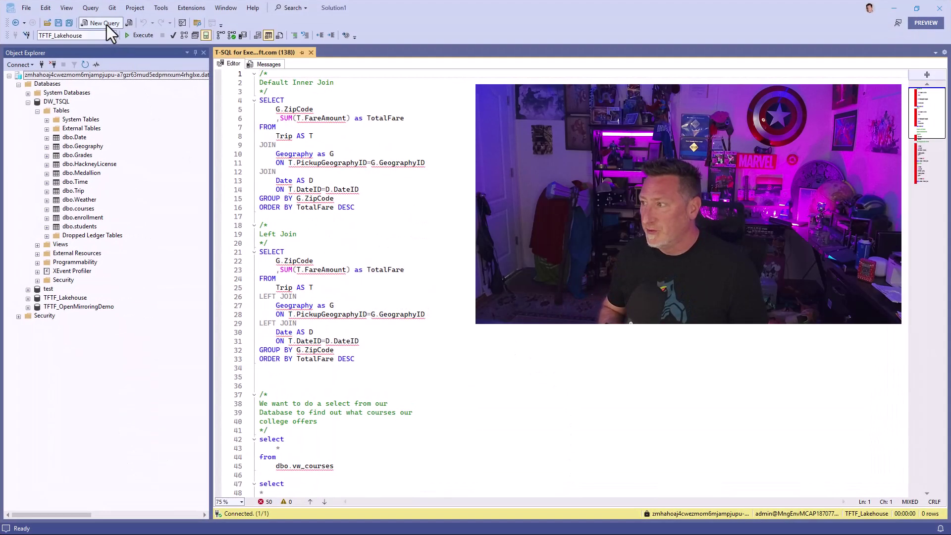
{"action": "left_click", "coordinate": [104, 22]}
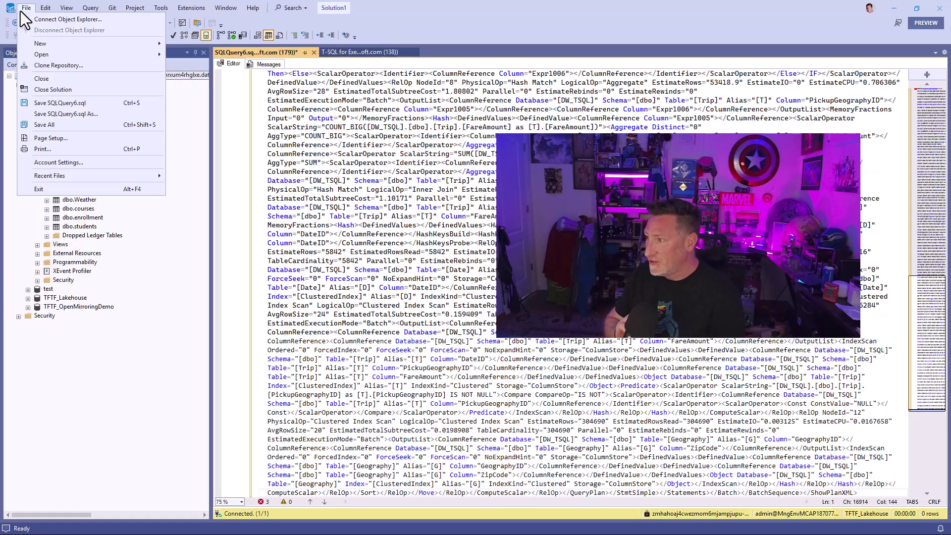
Step: Save the showplan XML as DW_exec.sqlplan using the All Files (*.*) type
{"action": "left_click", "coordinate": [93, 114]}
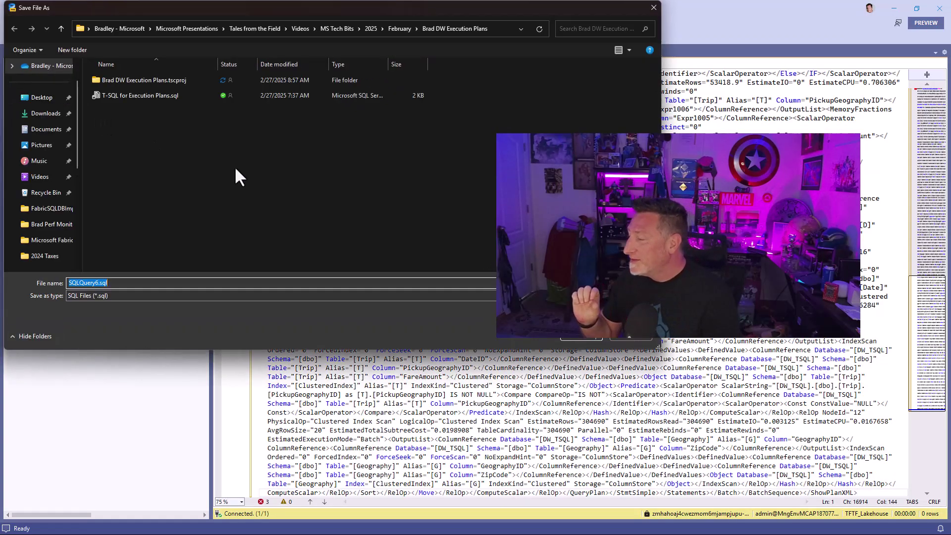
{"action": "type", "text": "DW_"}
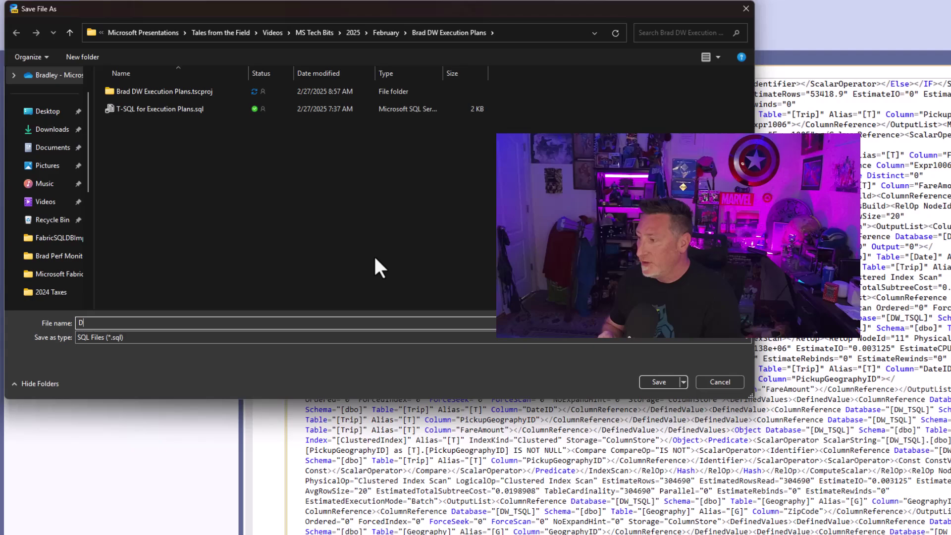
{"action": "type", "text": "exec"}
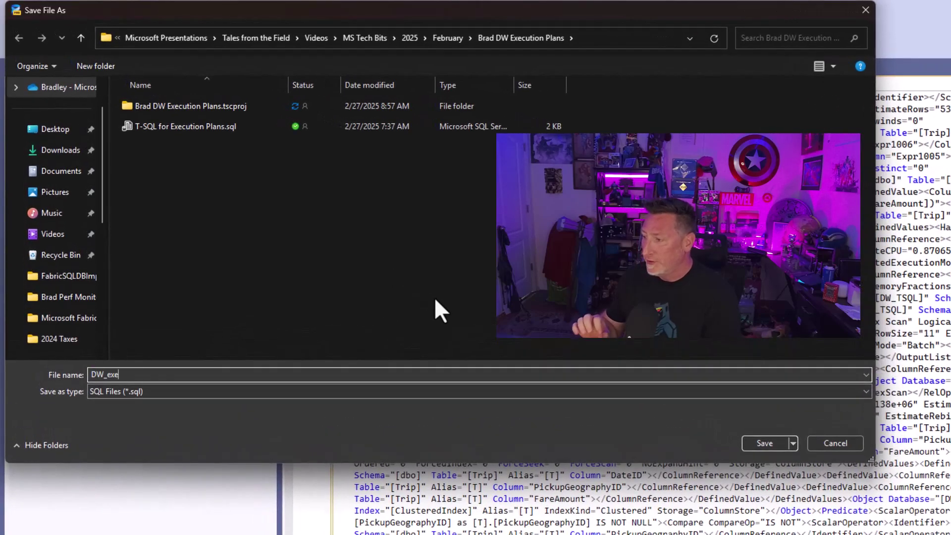
{"action": "left_click", "coordinate": [257, 396]}
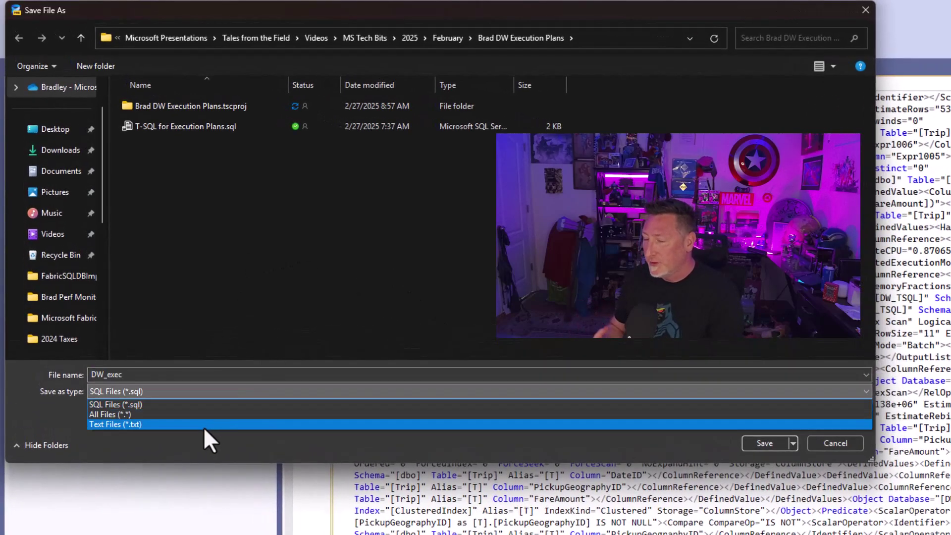
{"action": "left_click", "coordinate": [171, 412]}
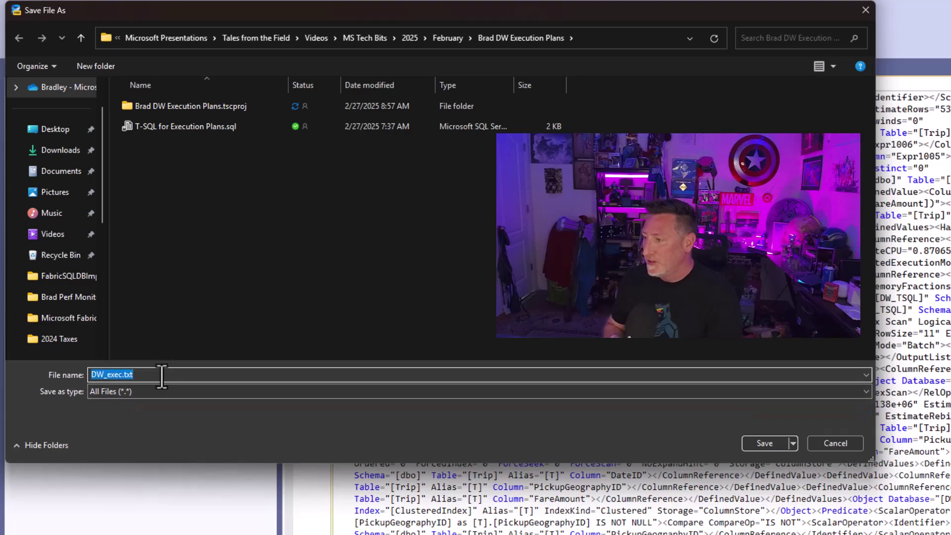
{"action": "left_click", "coordinate": [162, 375]}
{"action": "key", "text": "BackSpace"}
{"action": "key", "text": "BackSpace"}
{"action": "key", "text": "BackSpace"}
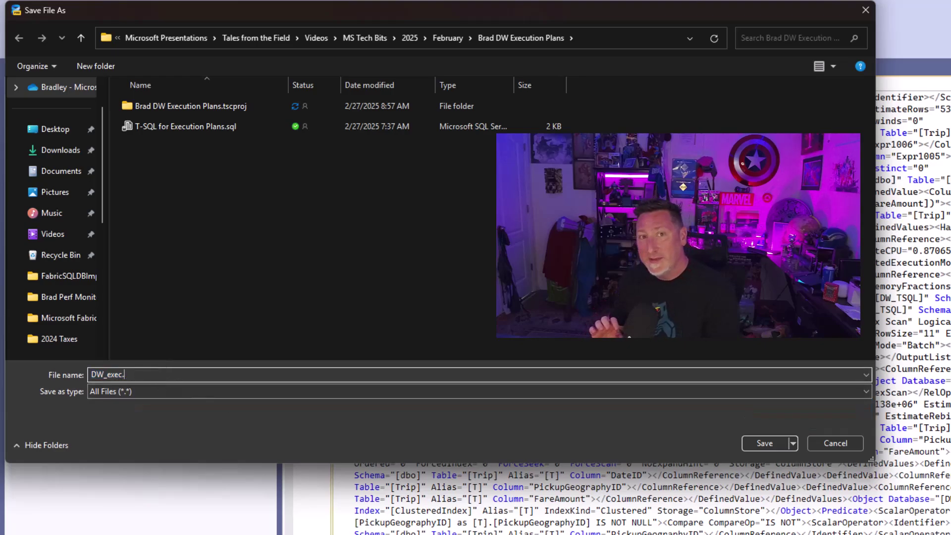
{"action": "type", "text": "sqlplan"}
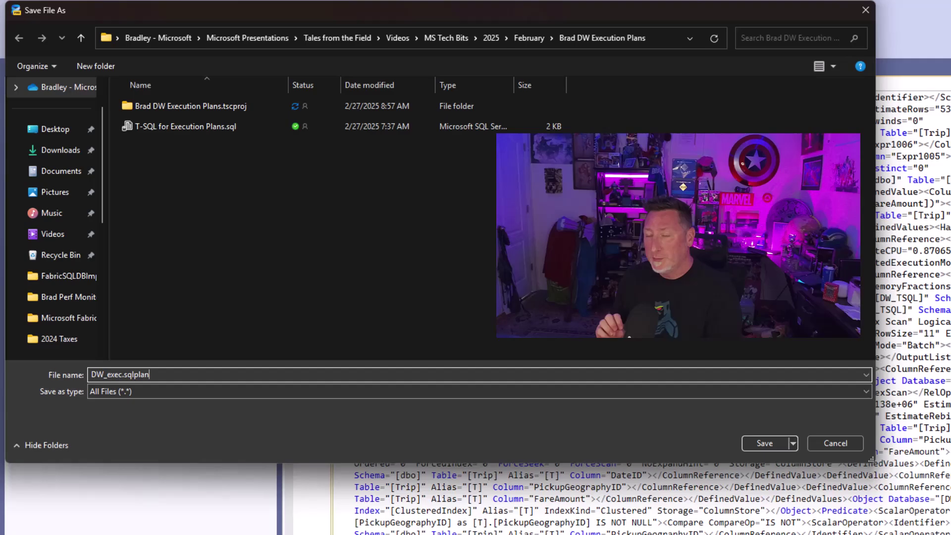
{"action": "key", "text": "Return"}
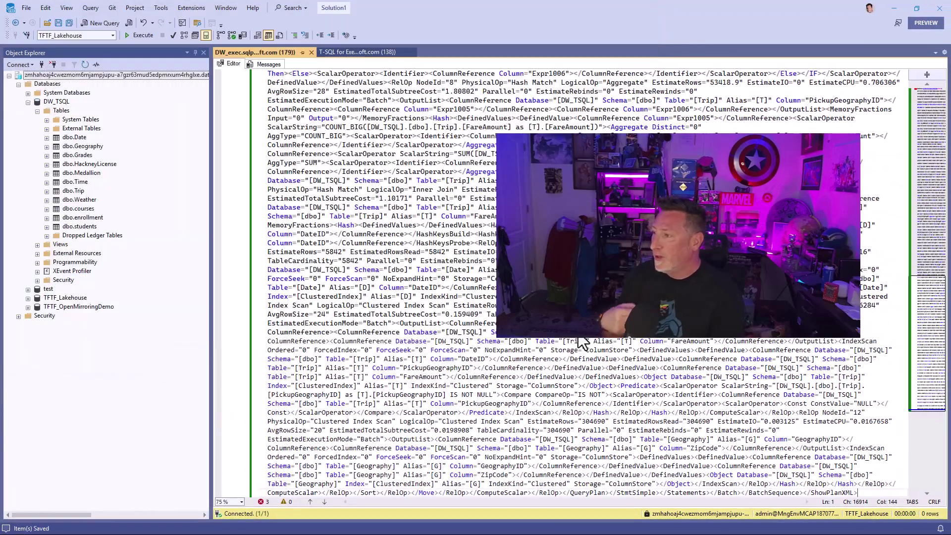
Step: Reopen DW_exec.sqlplan as a graphical plan and auto-hide Object Explorer to widen it
{"action": "left_click", "coordinate": [311, 52]}
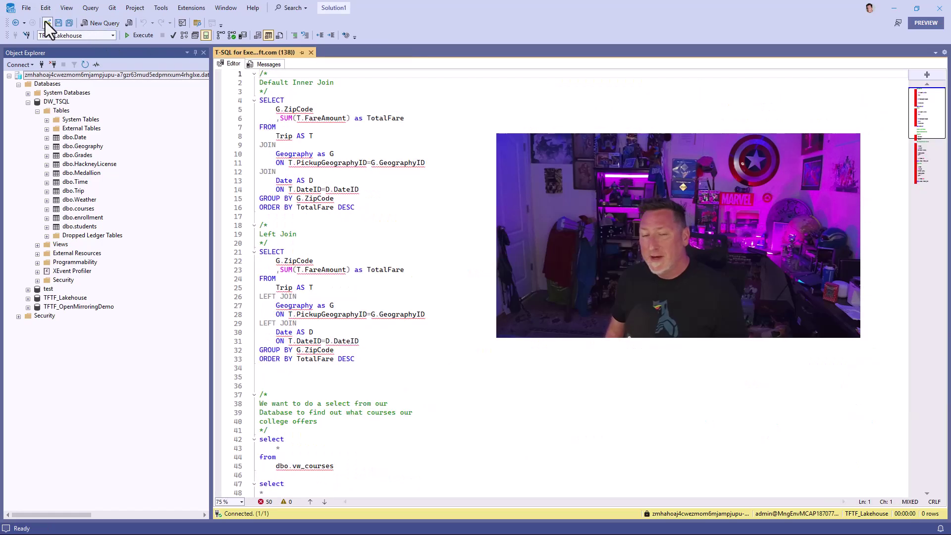
{"action": "left_click", "coordinate": [47, 23]}
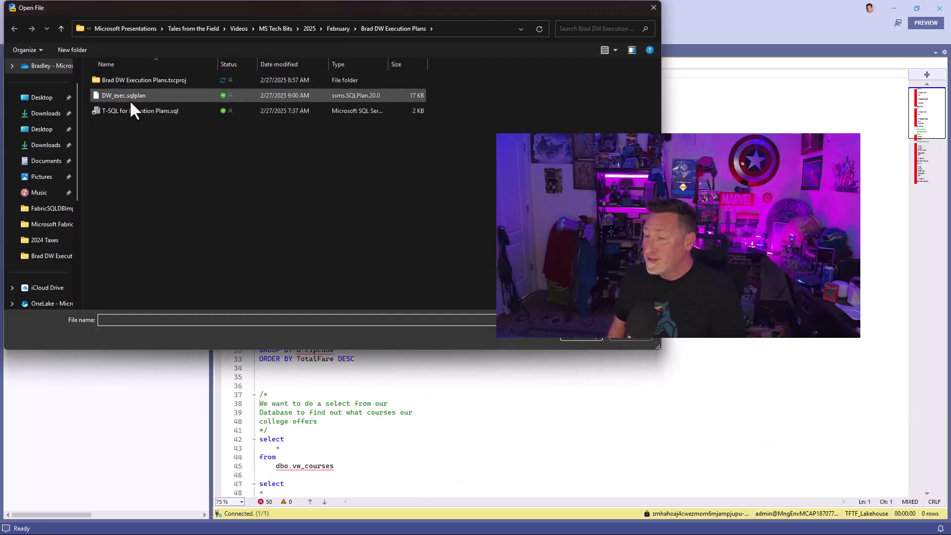
{"action": "double_click", "coordinate": [130, 96]}
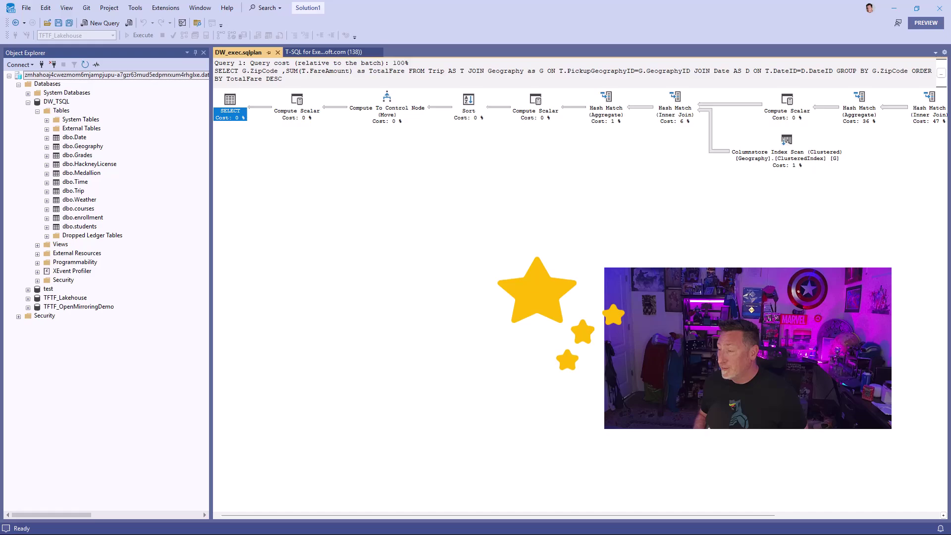
{"action": "left_click", "coordinate": [195, 53]}
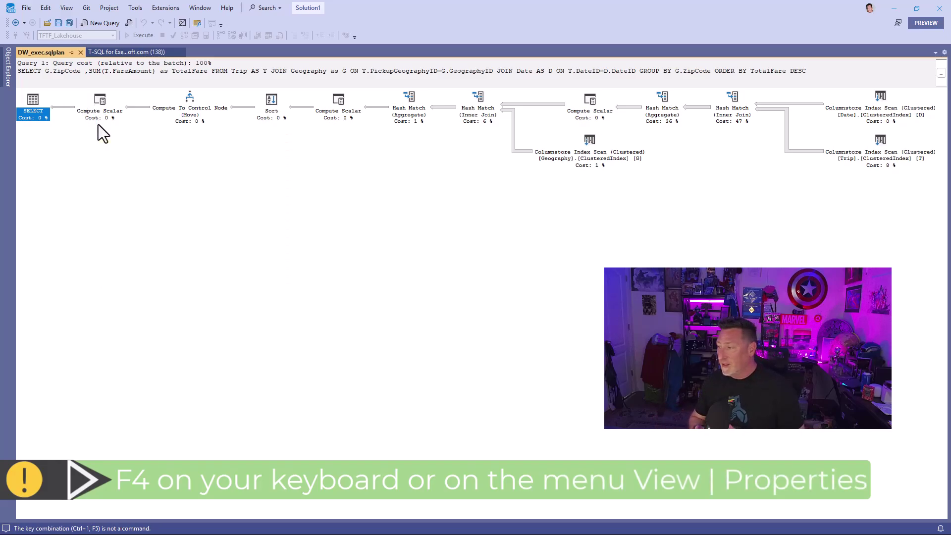
Step: Float the SELECT Properties pane; expand MemoryGrantInfo, OptimizerHardwareDependentProperties, OptimizerStatsUsage and item [1]
{"action": "key", "text": "F4"}
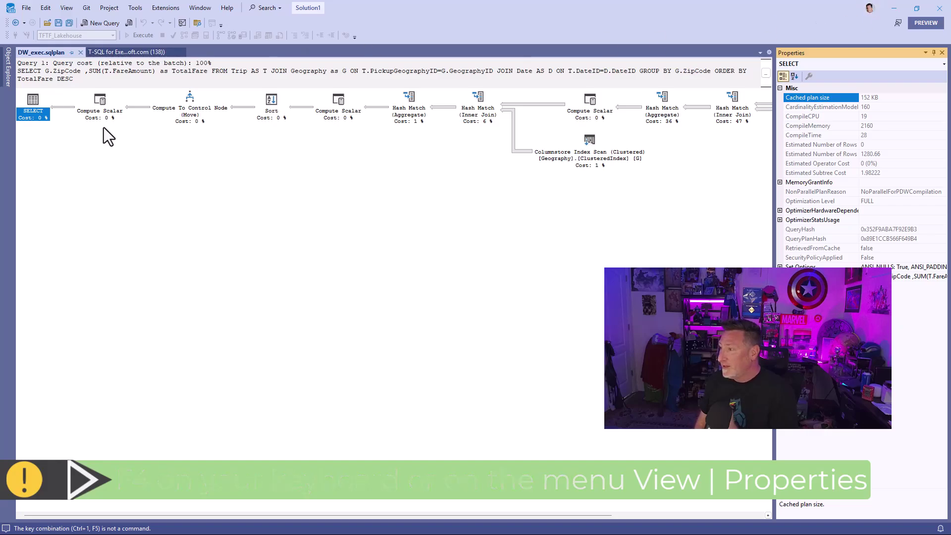
{"action": "left_click_drag", "start_coordinate": [791, 53], "coordinate": [134, 4]}
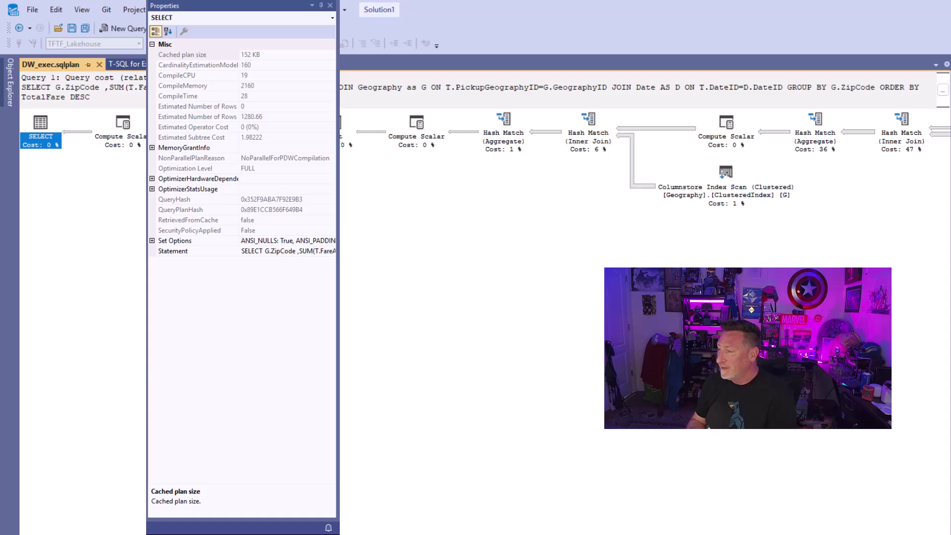
{"action": "double_click", "coordinate": [153, 147]}
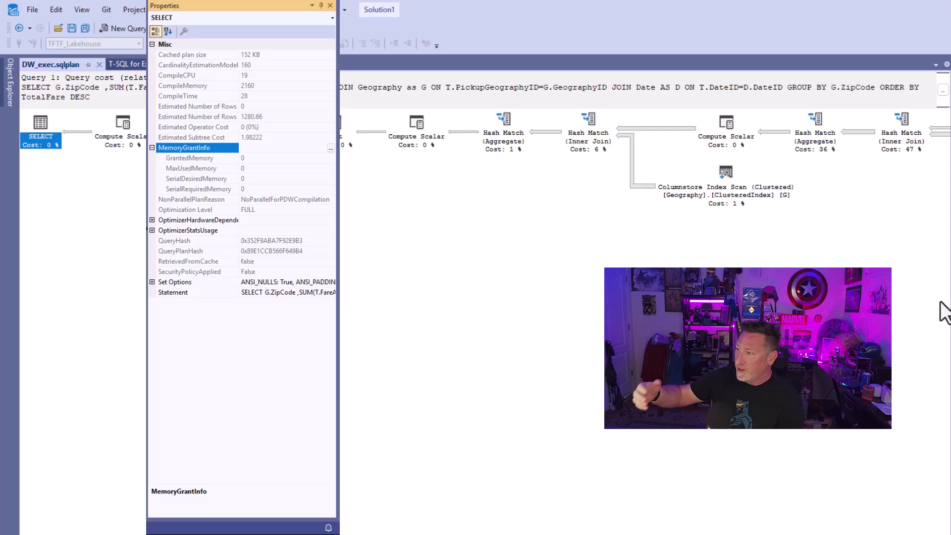
{"action": "double_click", "coordinate": [153, 219]}
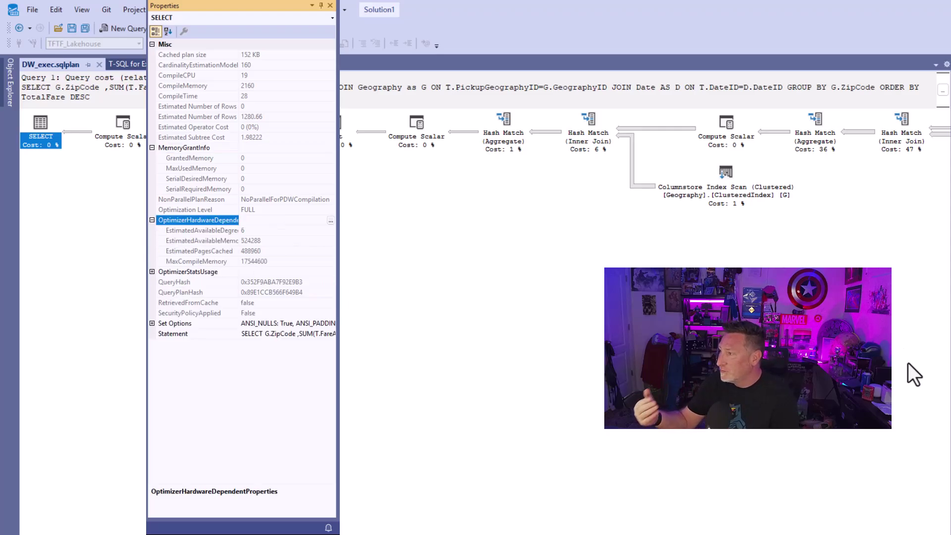
{"action": "double_click", "coordinate": [153, 272]}
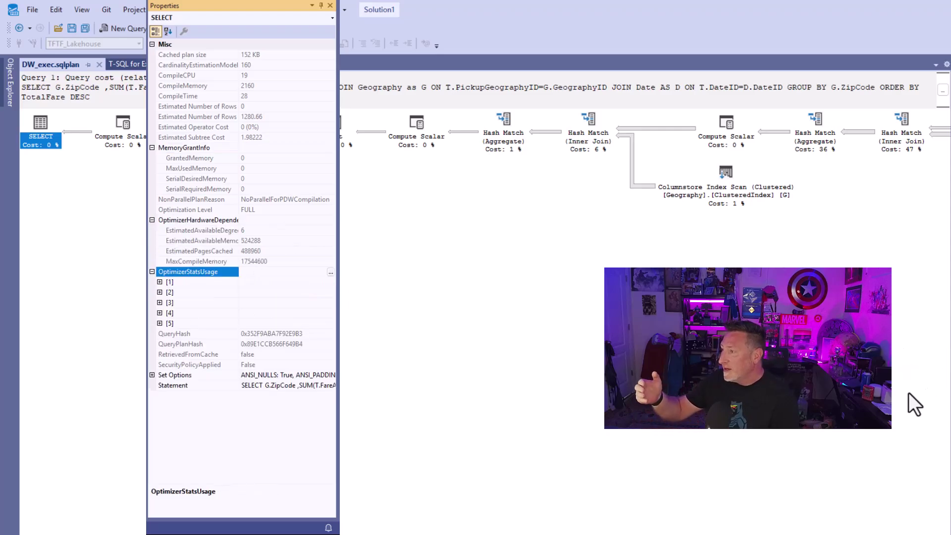
{"action": "left_click", "coordinate": [159, 282]}
{"action": "left_click", "coordinate": [159, 281]}
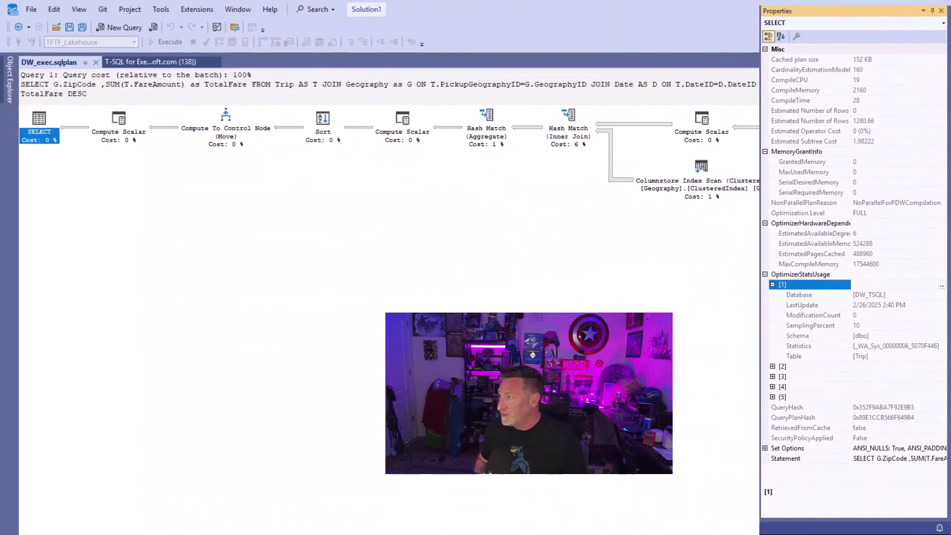
Step: Check the Columnstore Index Scan properties (subtree cost 0.159409), then close DW_exec.sqlplan
{"action": "left_click_drag", "start_coordinate": [664, 512], "coordinate": [758, 521]}
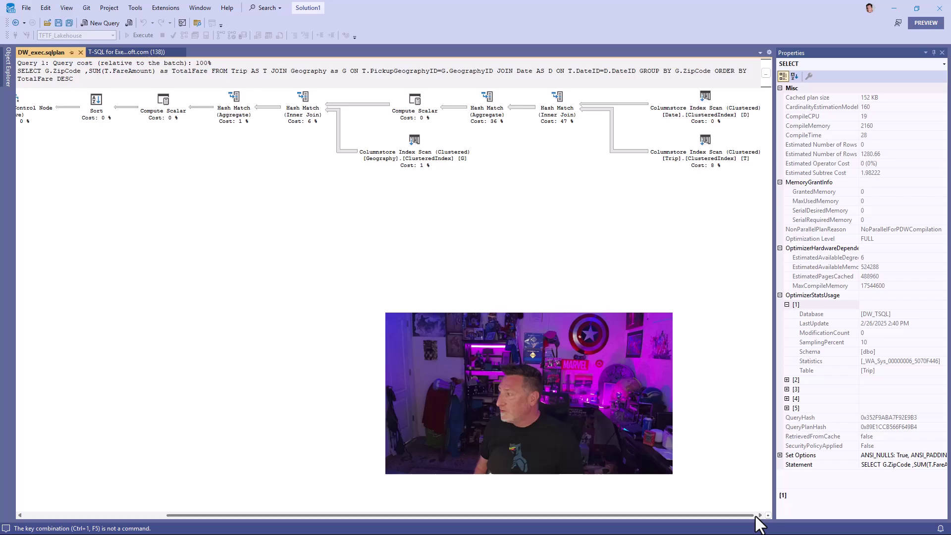
{"action": "left_click", "coordinate": [704, 95]}
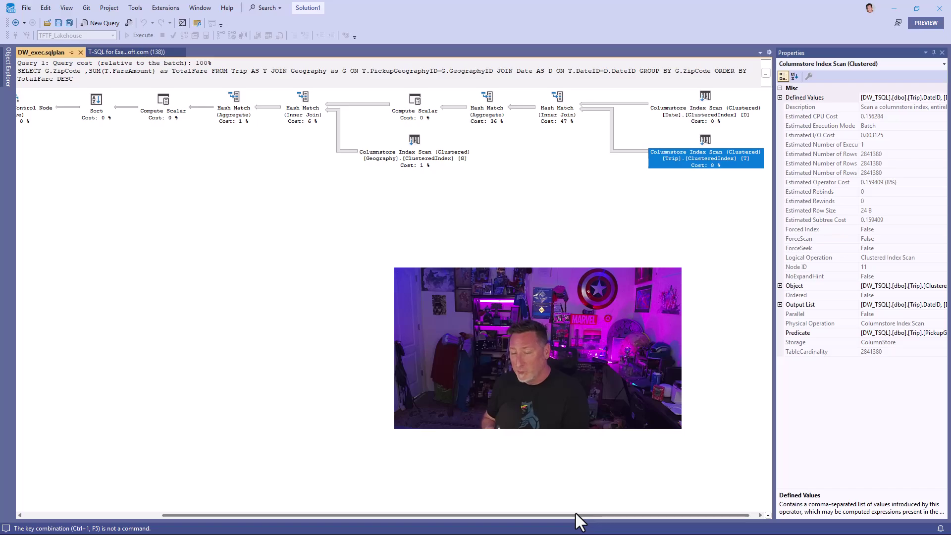
{"action": "left_click", "coordinate": [80, 53]}
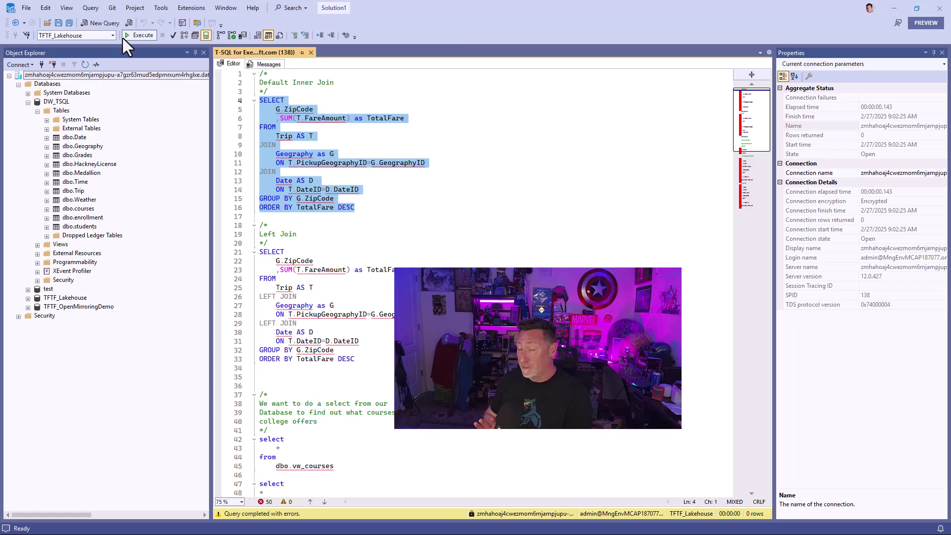
Step: On DW_TSQL, show the inner-join query's estimated plan, then select the Left Join query (lines 21–33)
{"action": "left_click", "coordinate": [111, 36]}
{"action": "left_click", "coordinate": [71, 45]}
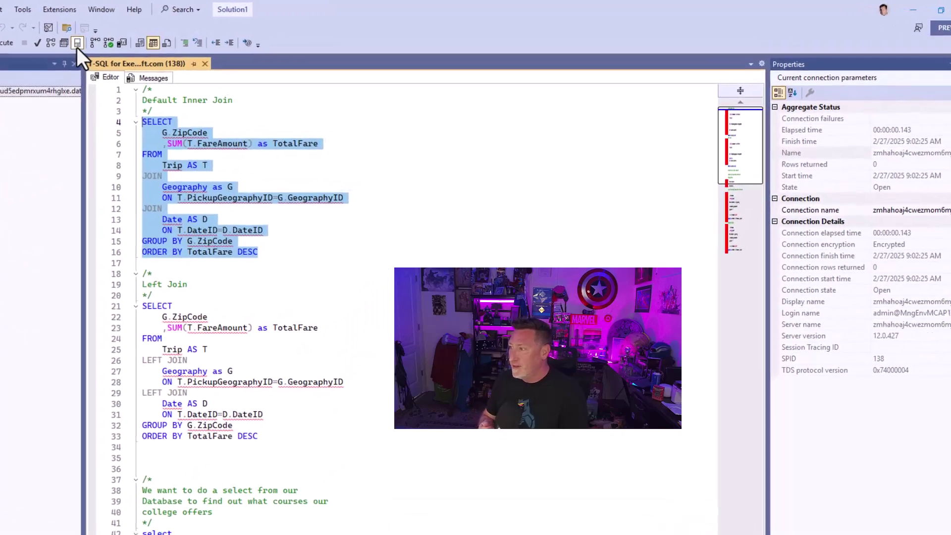
{"action": "left_click", "coordinate": [30, 44]}
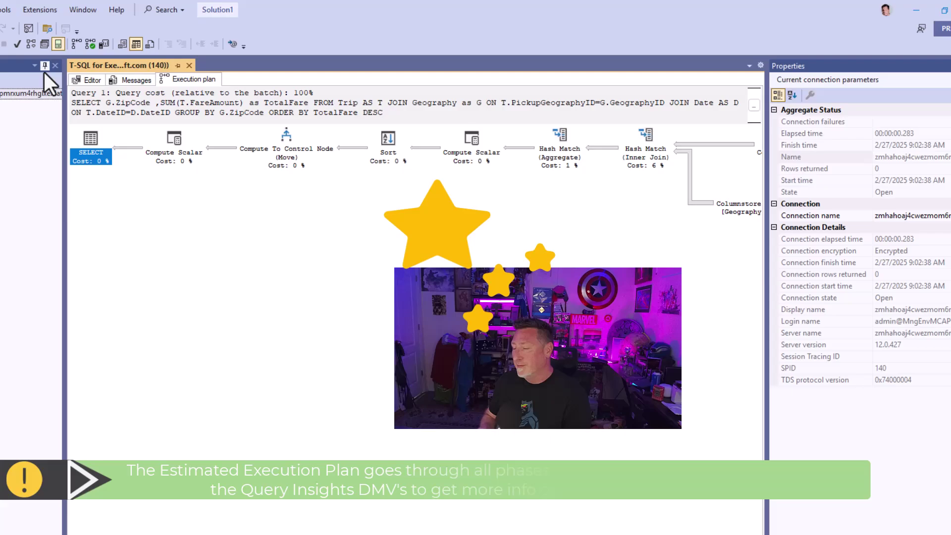
{"action": "left_click", "coordinate": [44, 66]}
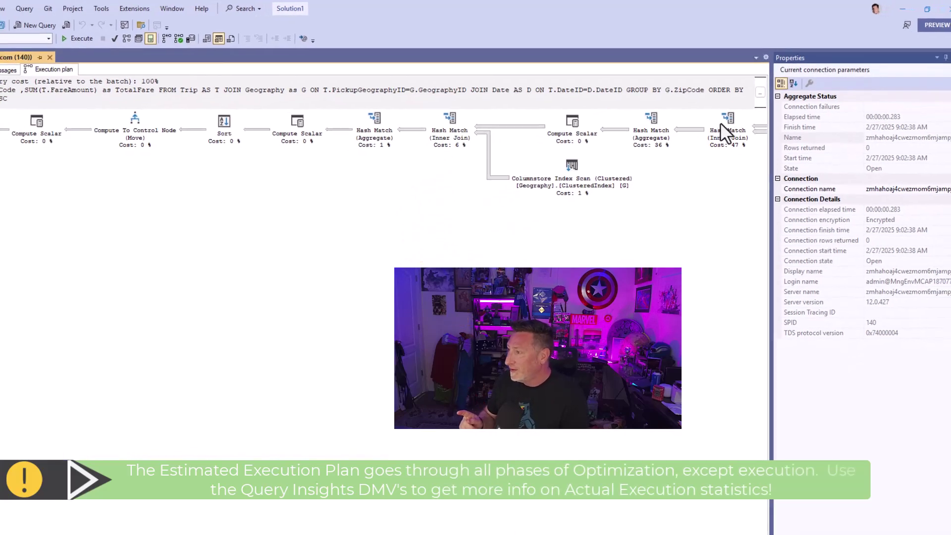
{"action": "left_click_drag", "start_coordinate": [480, 503], "coordinate": [643, 497]}
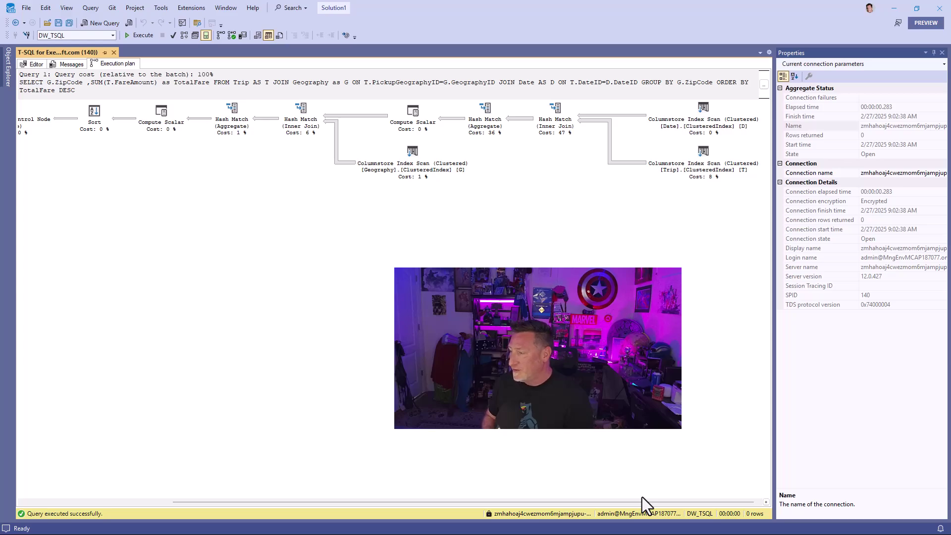
{"action": "left_click", "coordinate": [31, 64]}
{"action": "left_click_drag", "start_coordinate": [179, 357], "coordinate": [49, 253]}
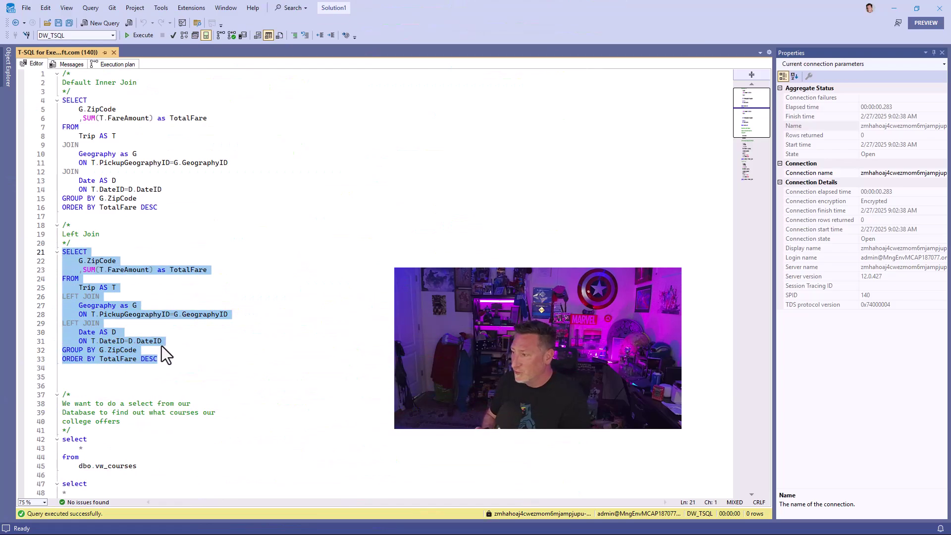
Step: Display the Left Join query's estimated plan and read its SELECT subtree cost of 3.73629
{"action": "left_click", "coordinate": [184, 36]}
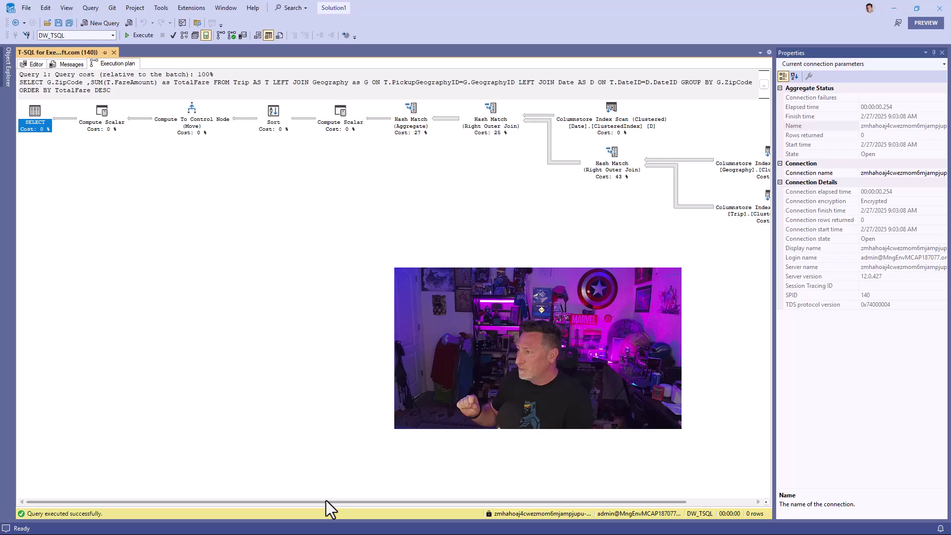
{"action": "left_click_drag", "start_coordinate": [327, 502], "coordinate": [430, 502]}
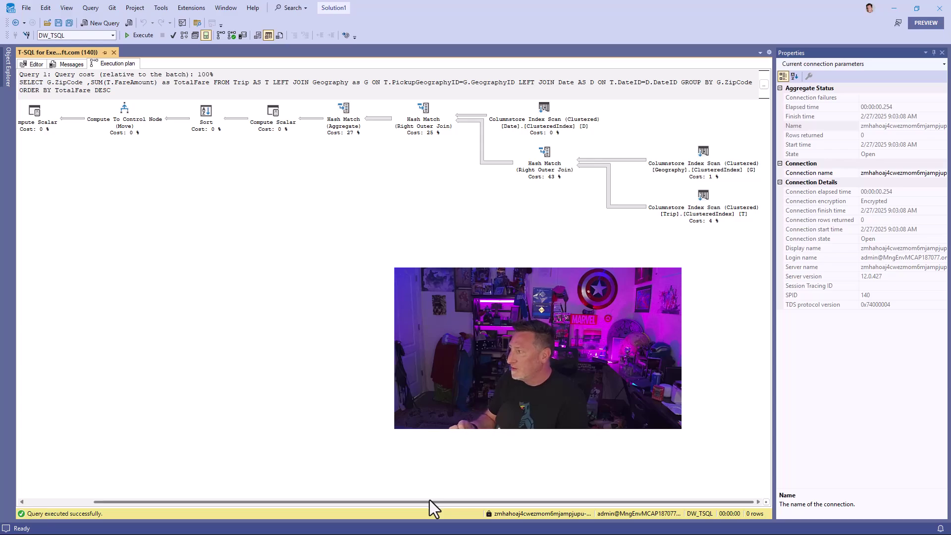
{"action": "left_click_drag", "start_coordinate": [429, 500], "coordinate": [313, 501]}
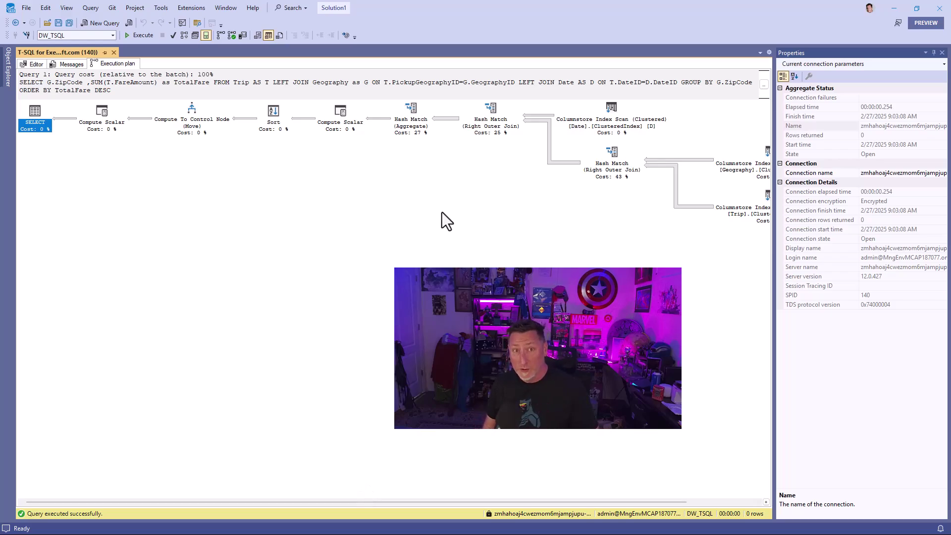
{"action": "left_click", "coordinate": [100, 128]}
{"action": "left_click", "coordinate": [37, 123]}
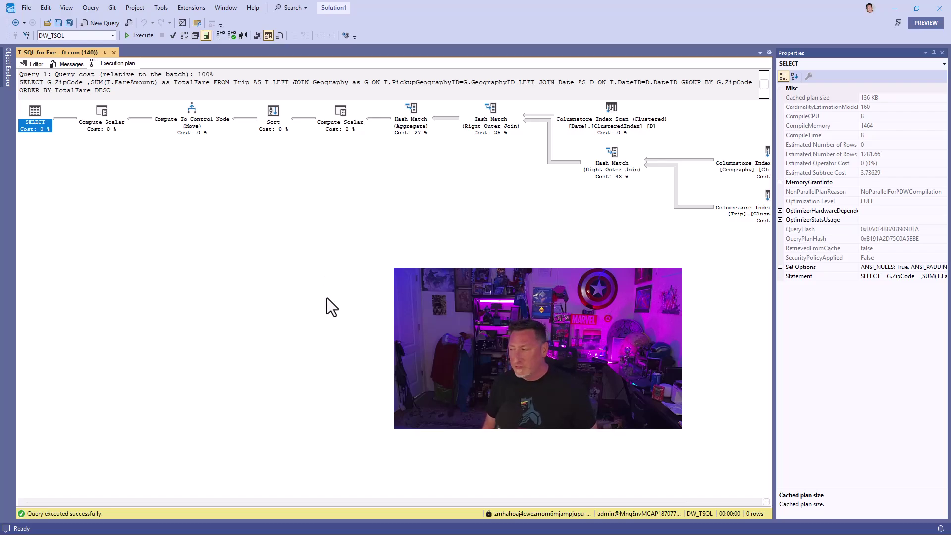
Step: Run the Left Join query, browse the views, and select the vw_courses query on lines 42–45
{"action": "left_click", "coordinate": [35, 64]}
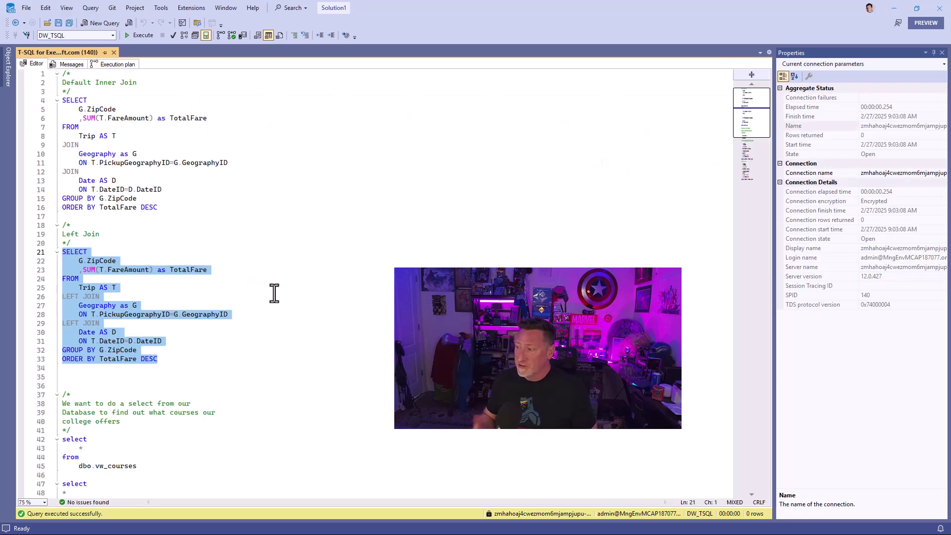
{"action": "key", "text": "F5"}
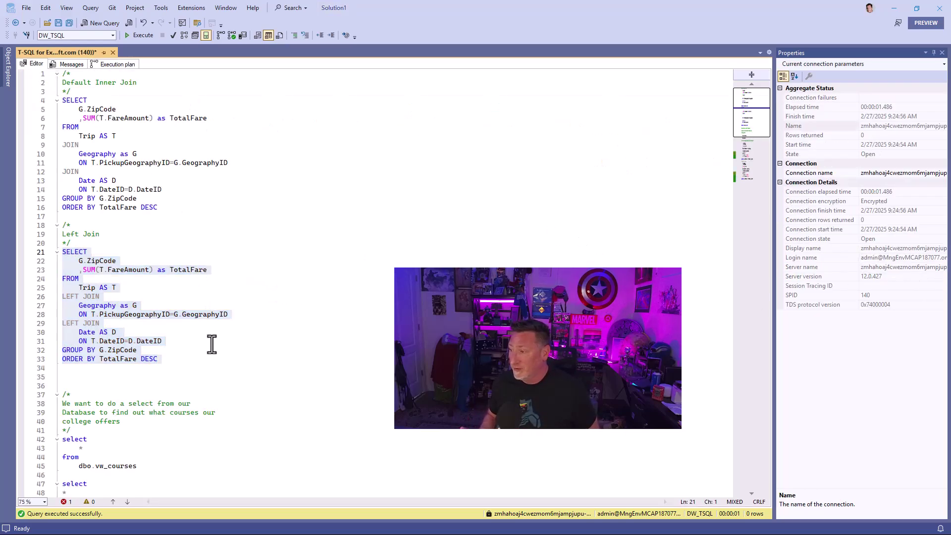
{"action": "scroll", "coordinate": [212, 344], "scroll_direction": "down", "scroll_amount": 1}
{"action": "scroll", "coordinate": [212, 343], "scroll_direction": "down", "scroll_amount": 3}
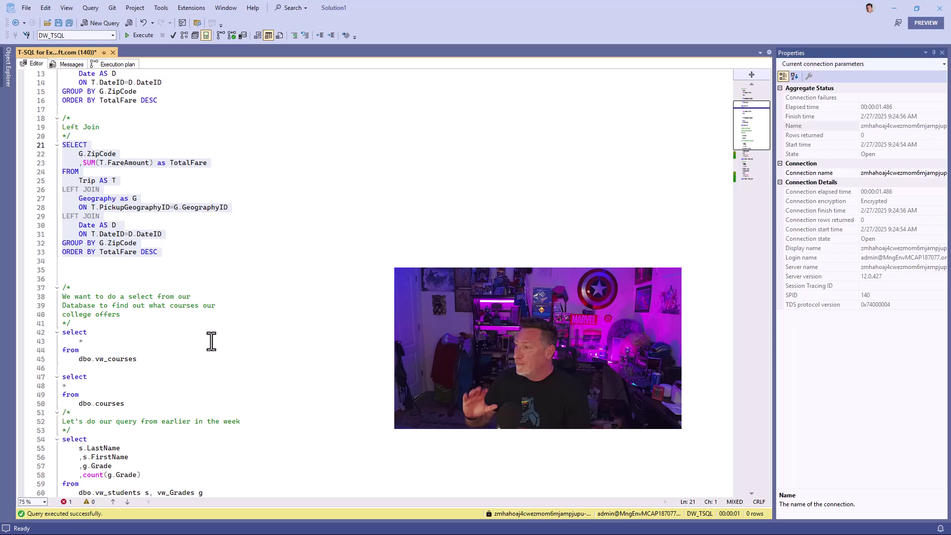
{"action": "left_click", "coordinate": [9, 74]}
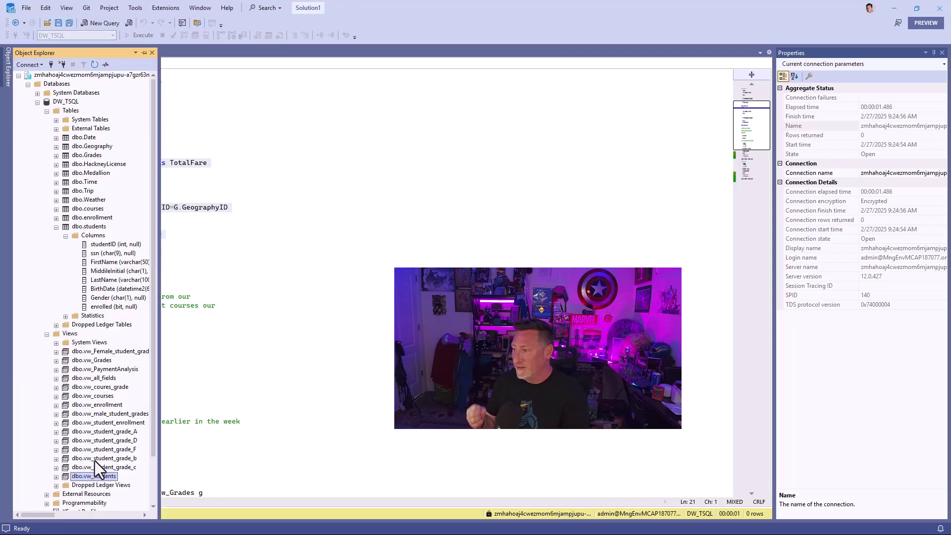
{"action": "left_click", "coordinate": [251, 313]}
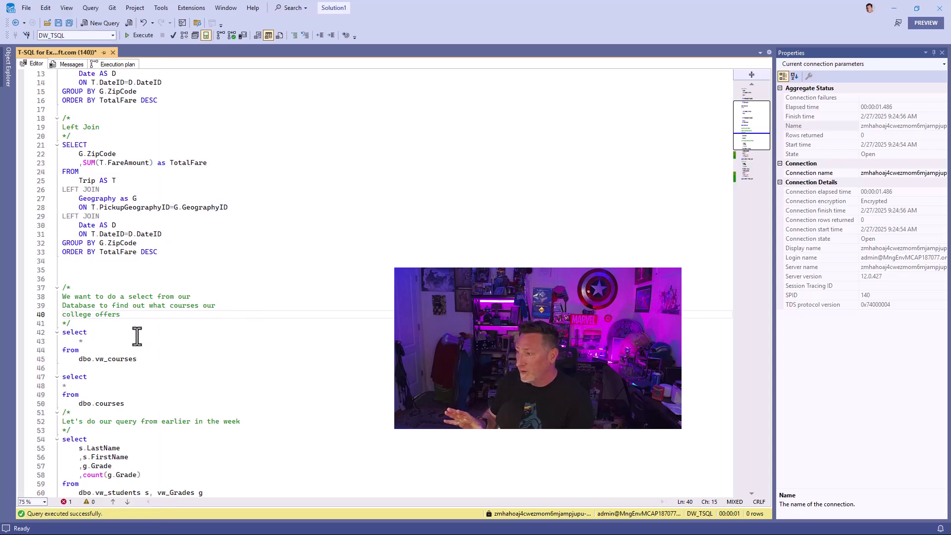
{"action": "left_click_drag", "start_coordinate": [140, 360], "coordinate": [56, 333]}
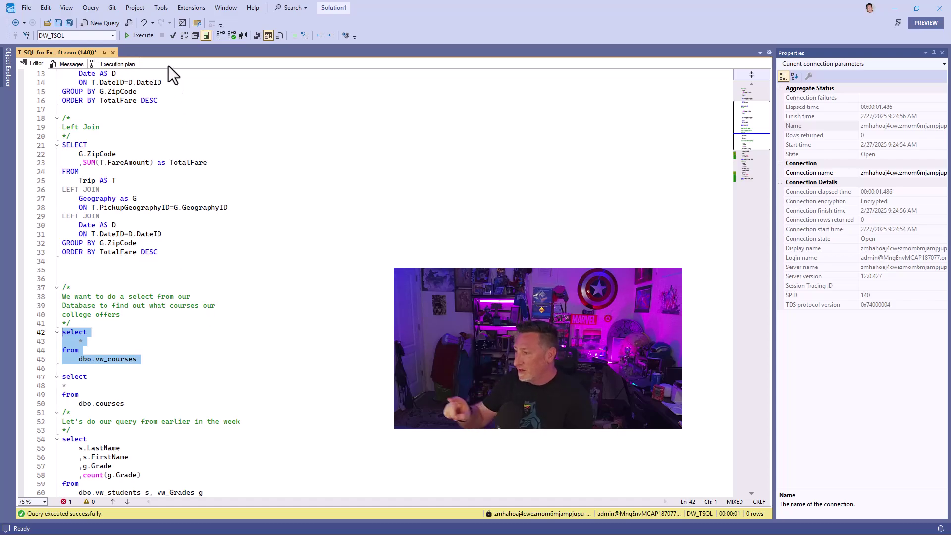
Step: Show the vw_courses estimated plan with its 10.8599 SELECT subtree cost, then select the dbo.courses query
{"action": "left_click", "coordinate": [184, 39]}
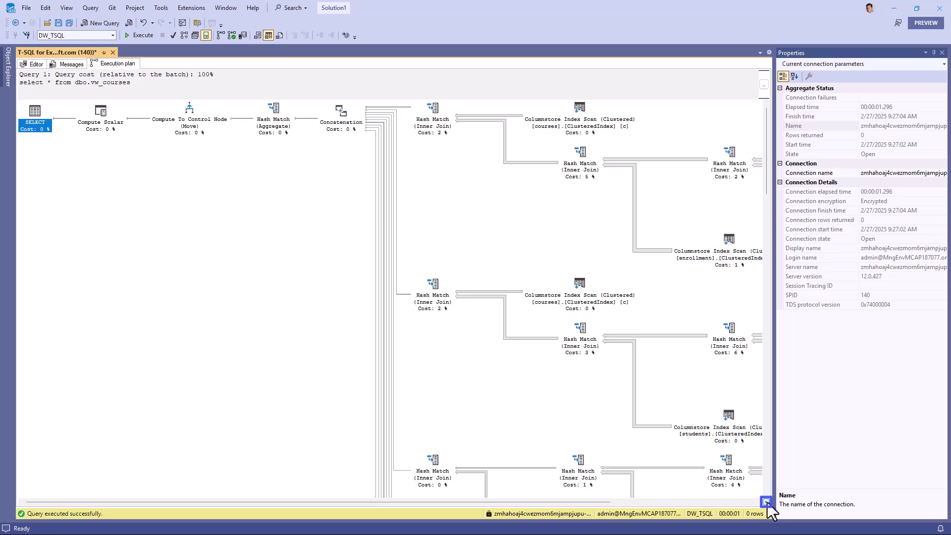
{"action": "left_click", "coordinate": [767, 503]}
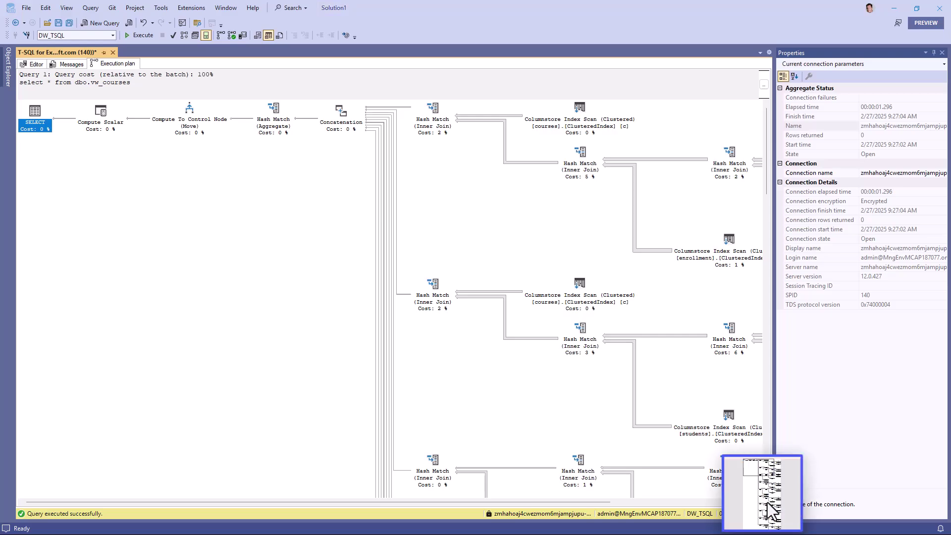
{"action": "left_click_drag", "start_coordinate": [770, 510], "coordinate": [753, 448]}
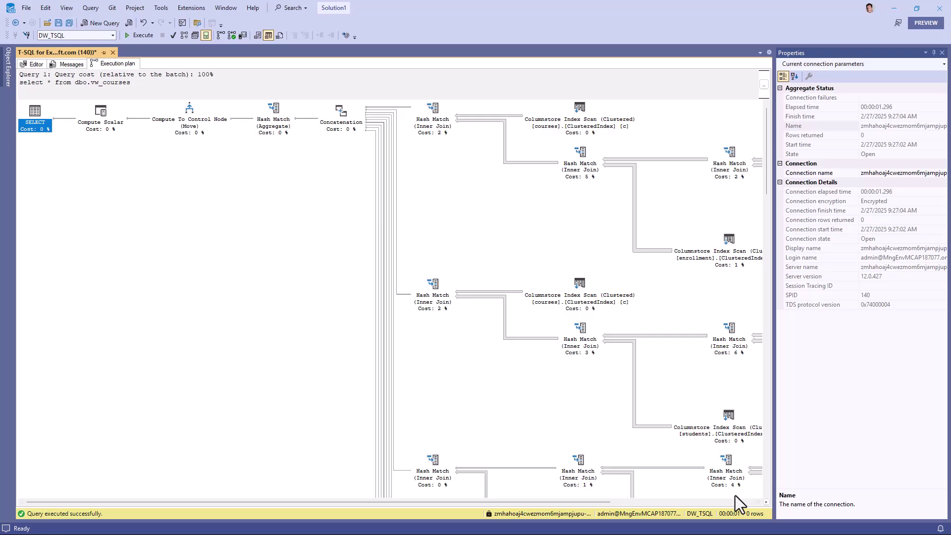
{"action": "left_click", "coordinate": [94, 115]}
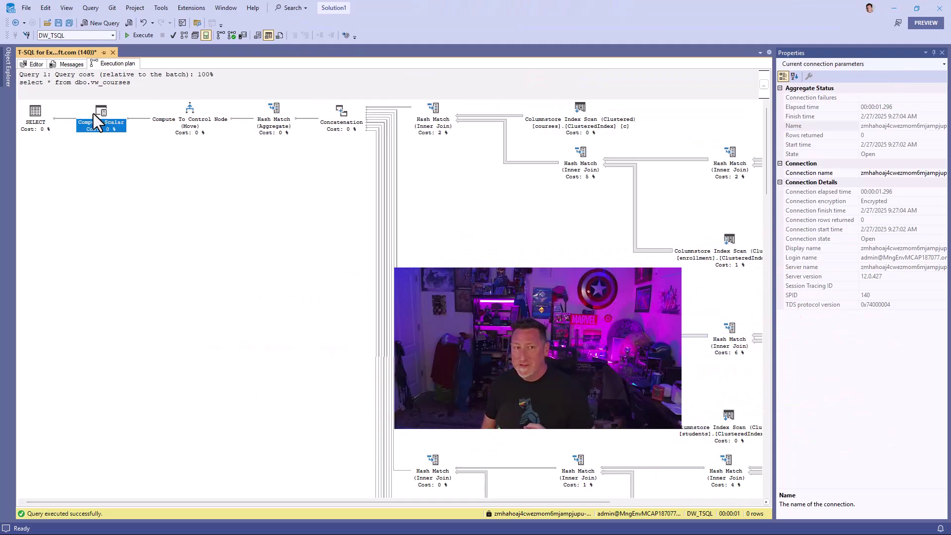
{"action": "left_click", "coordinate": [37, 124]}
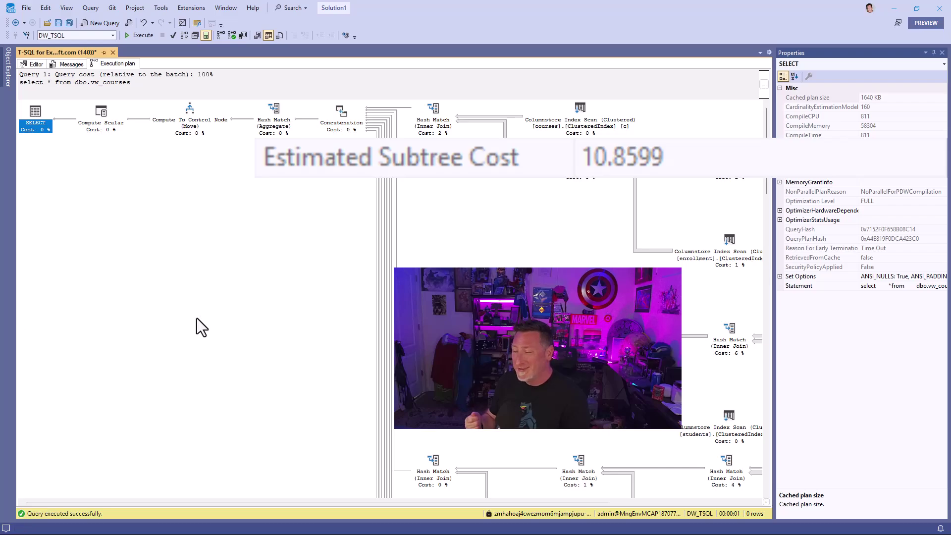
{"action": "left_click", "coordinate": [30, 65]}
{"action": "left_click_drag", "start_coordinate": [125, 403], "coordinate": [51, 379]}
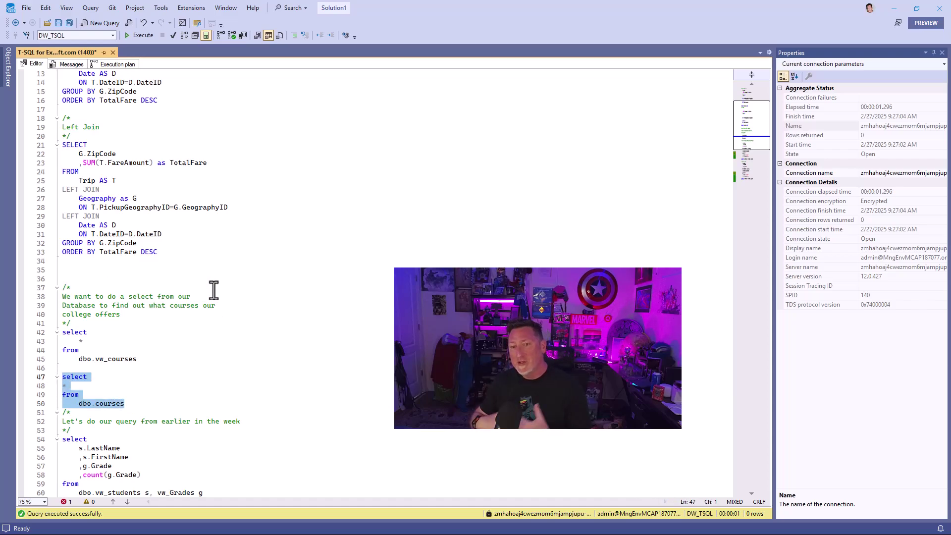
Step: Display the dbo.courses estimated plan and read its 0.0036508 SELECT subtree cost
{"action": "left_click", "coordinate": [185, 40]}
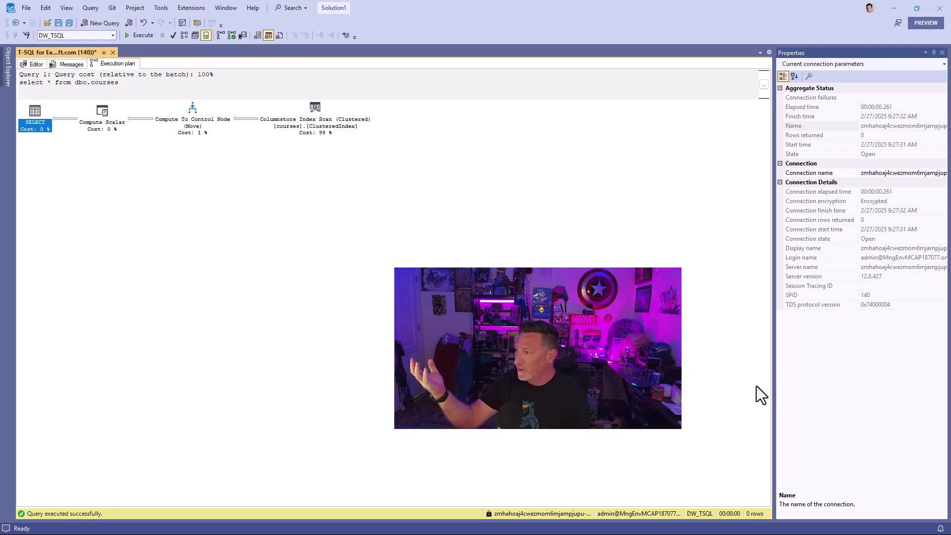
{"action": "left_click", "coordinate": [93, 119]}
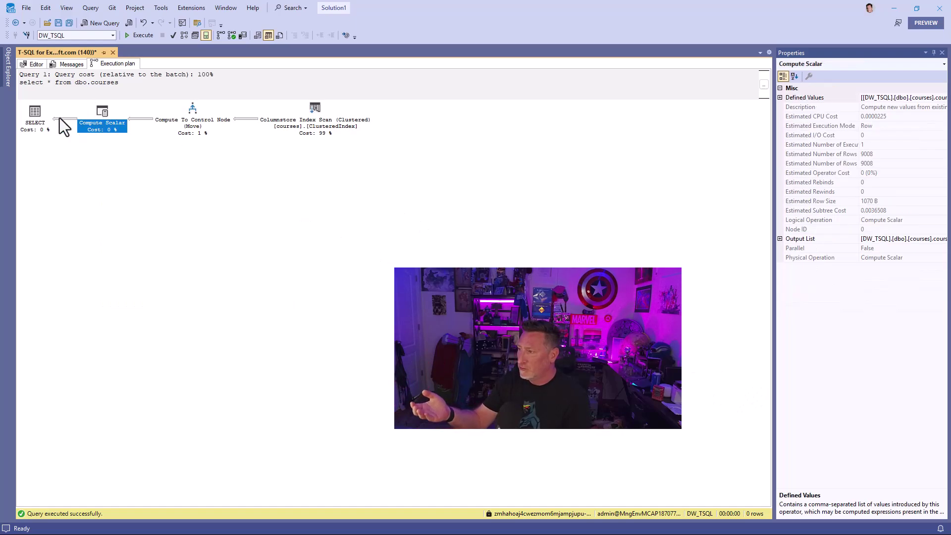
{"action": "left_click", "coordinate": [40, 123]}
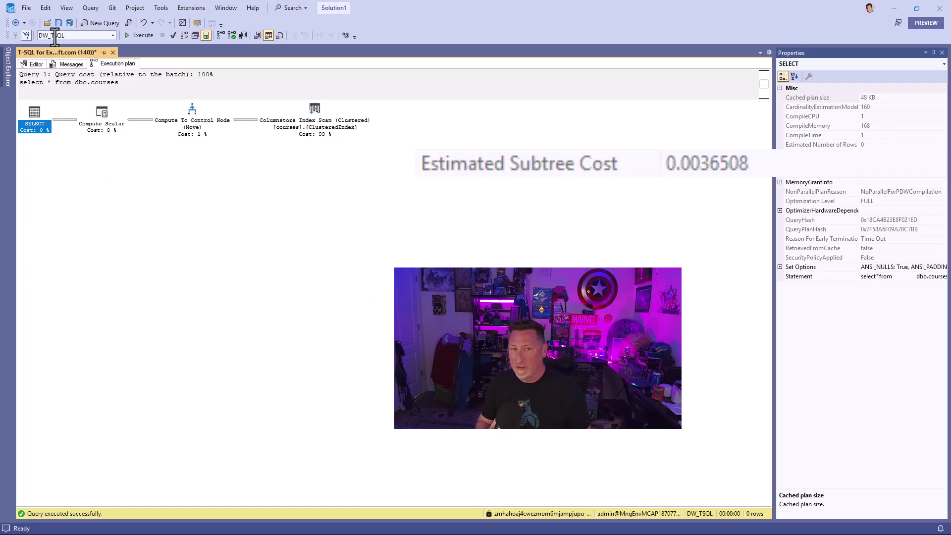
Step: Return to the script and move down to the student-grade queries
{"action": "left_click", "coordinate": [31, 66]}
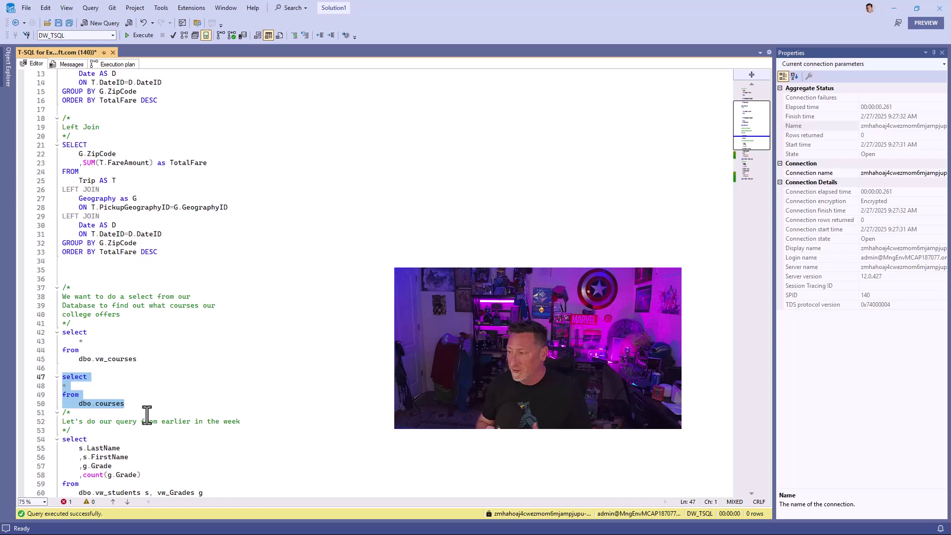
{"action": "scroll", "coordinate": [152, 384], "scroll_direction": "down", "scroll_amount": 3}
{"action": "scroll", "coordinate": [152, 384], "scroll_direction": "down", "scroll_amount": 5}
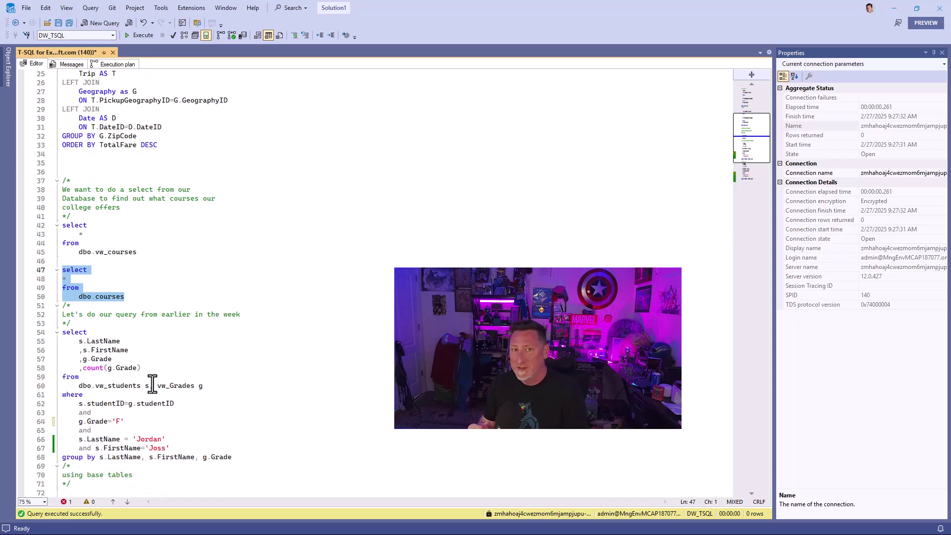
{"action": "scroll", "coordinate": [153, 385], "scroll_direction": "down", "scroll_amount": 3}
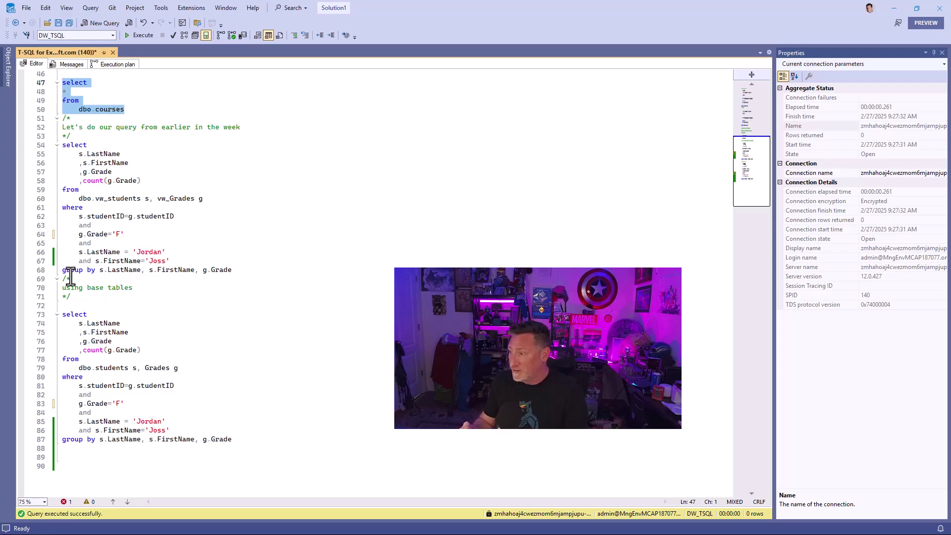
Step: Display the estimated plan for the vw_students/vw_Grades join and read its 9.9559 SELECT subtree cost
{"action": "left_click_drag", "start_coordinate": [240, 269], "coordinate": [30, 144]}
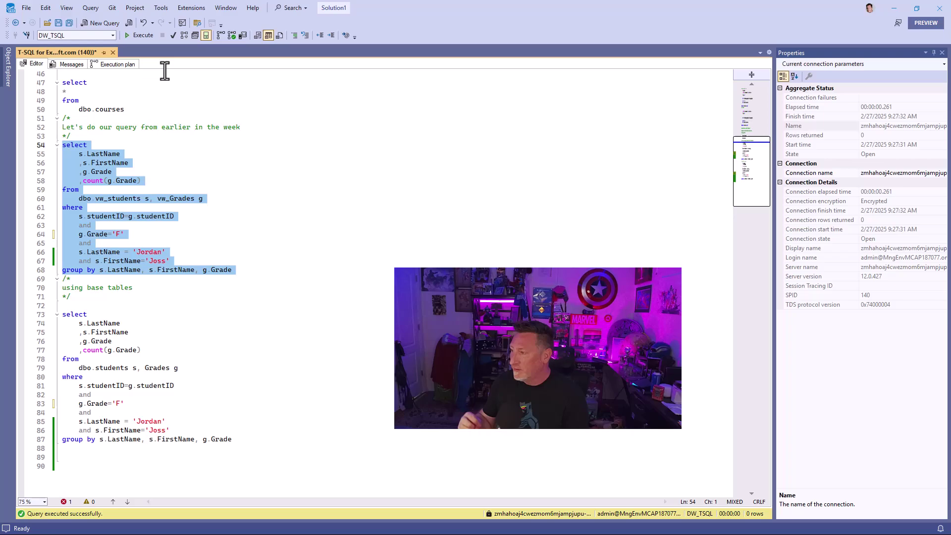
{"action": "key", "text": "F5"}
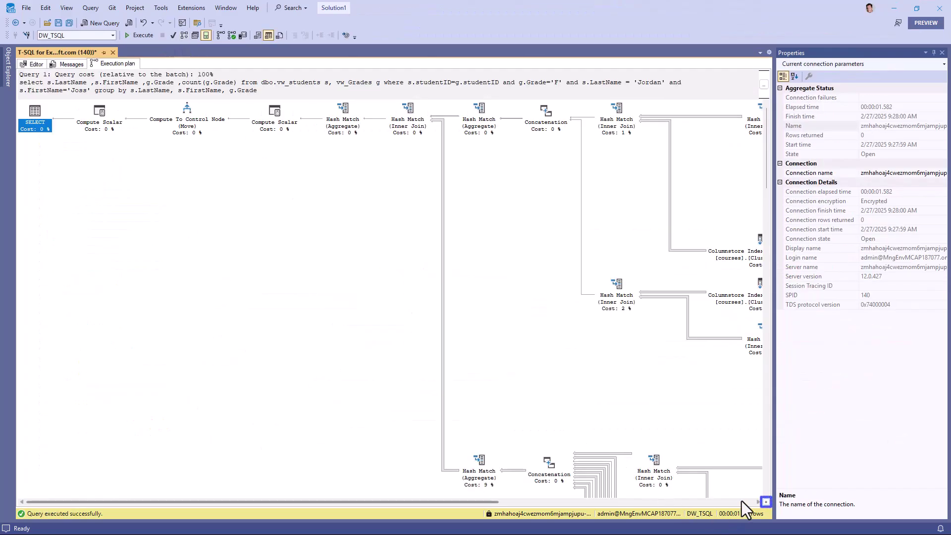
{"action": "left_click_drag", "start_coordinate": [766, 501], "coordinate": [744, 450]}
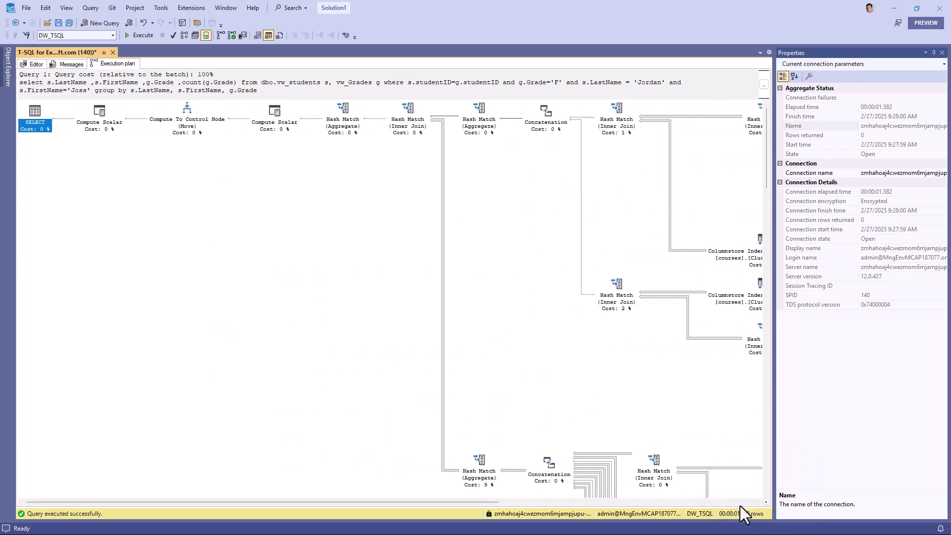
{"action": "left_click", "coordinate": [102, 125]}
{"action": "left_click", "coordinate": [36, 113]}
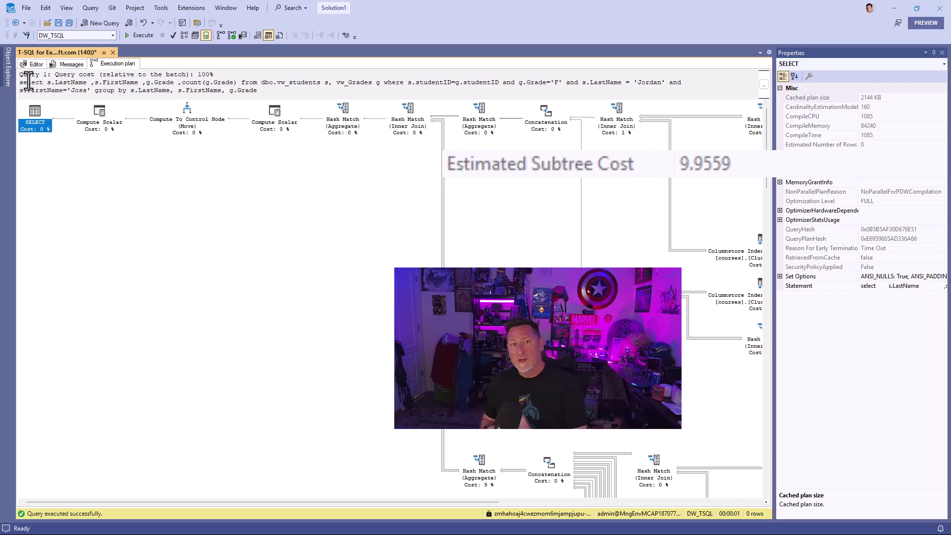
{"action": "left_click", "coordinate": [33, 64]}
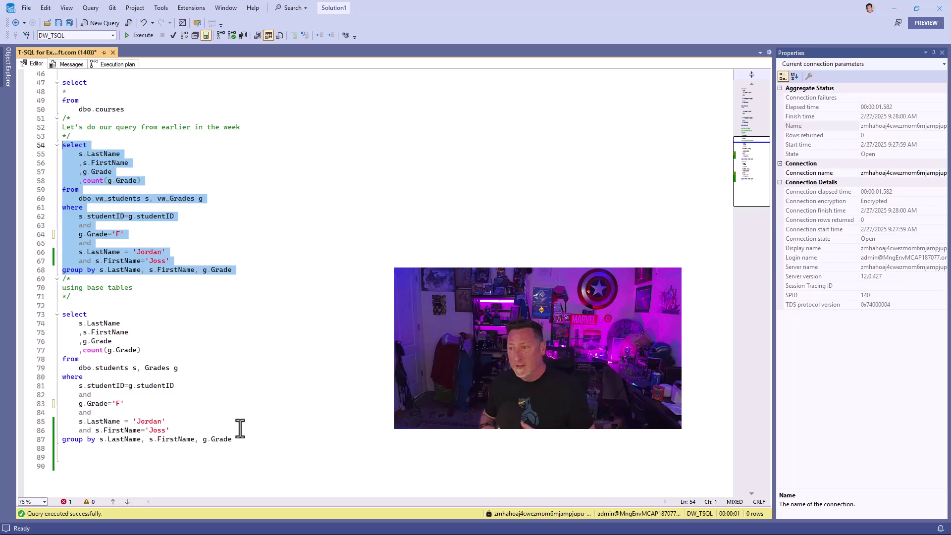
Step: Show the base-table students/Grades query's estimated plan and read its 0.206967 SELECT subtree cost
{"action": "left_click_drag", "start_coordinate": [234, 440], "coordinate": [58, 314]}
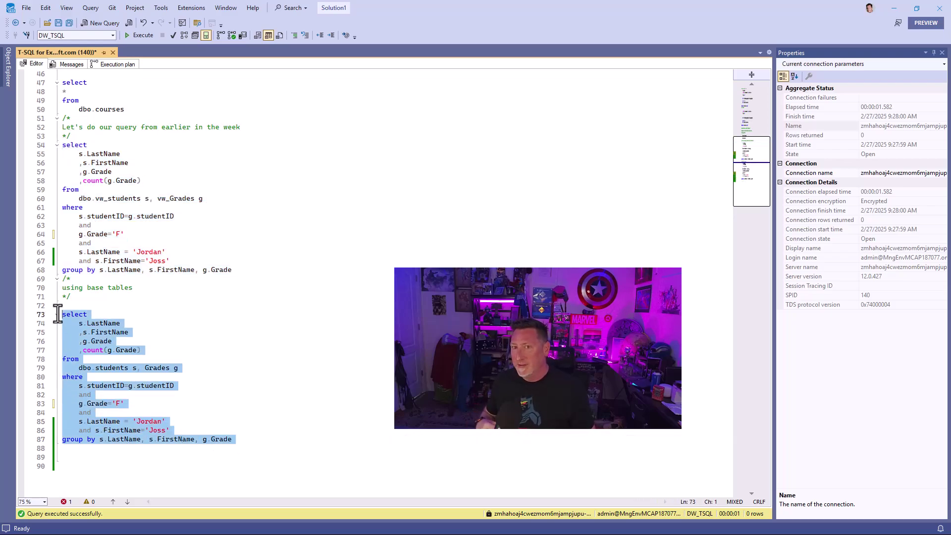
{"action": "left_click", "coordinate": [184, 35]}
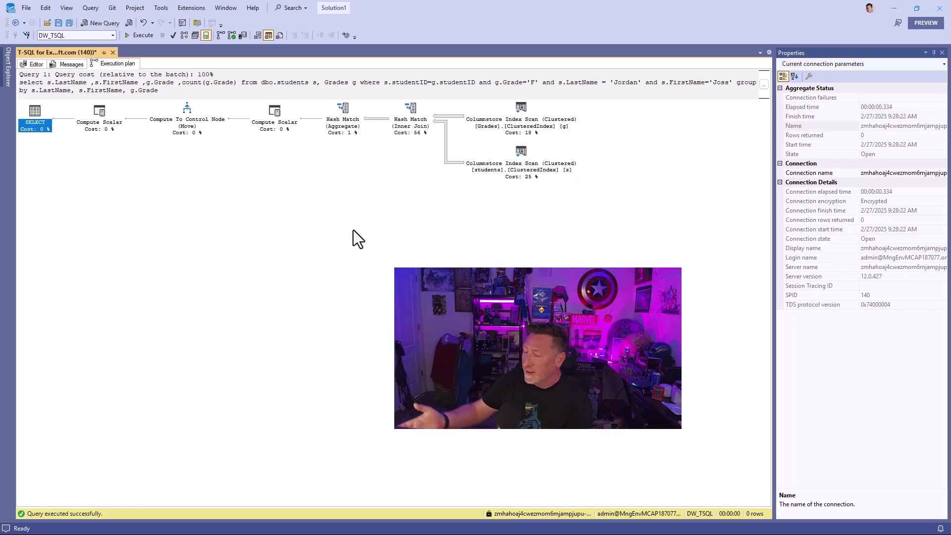
{"action": "left_click", "coordinate": [99, 115]}
{"action": "left_click", "coordinate": [32, 121]}
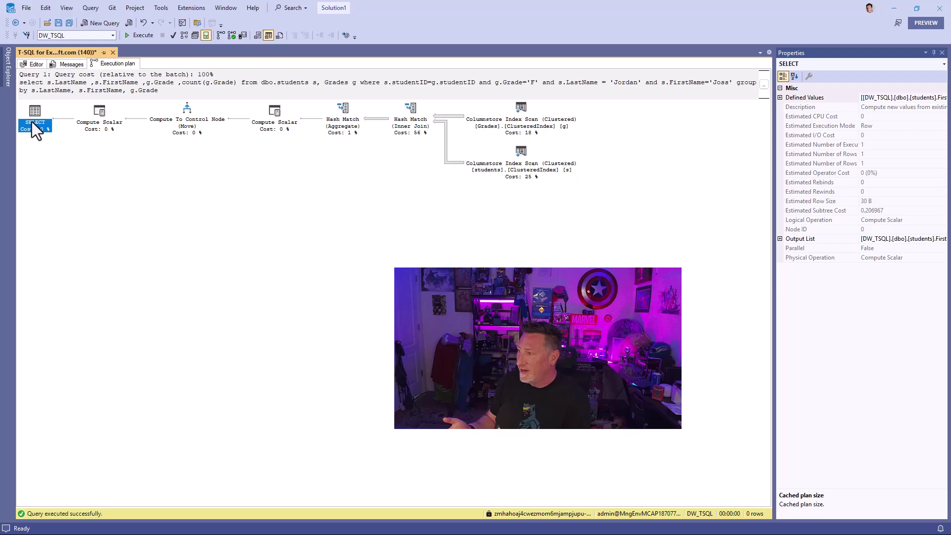